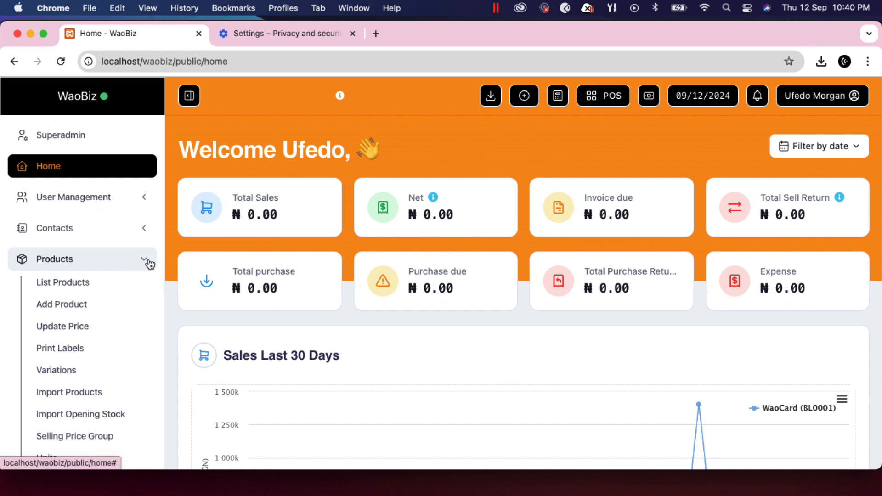
Step: Expand the Products section and open the list of products
click(145, 262)
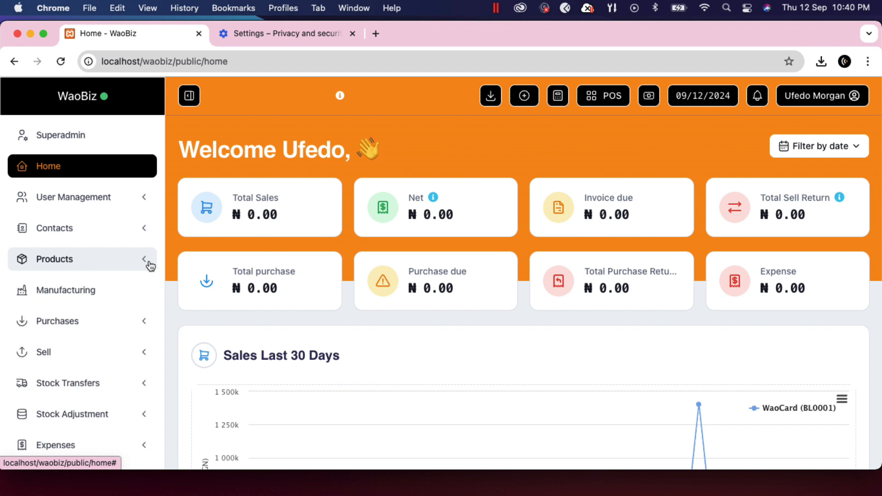
click(144, 262)
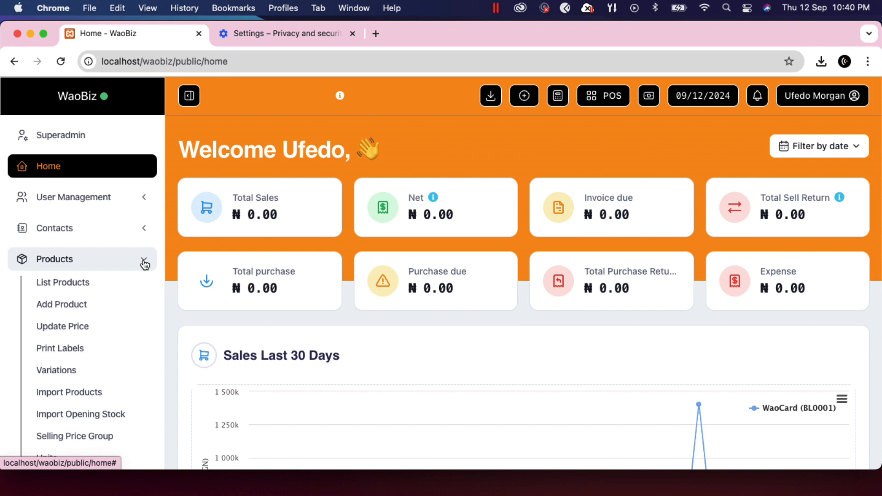
scroll(144, 264, down, 4)
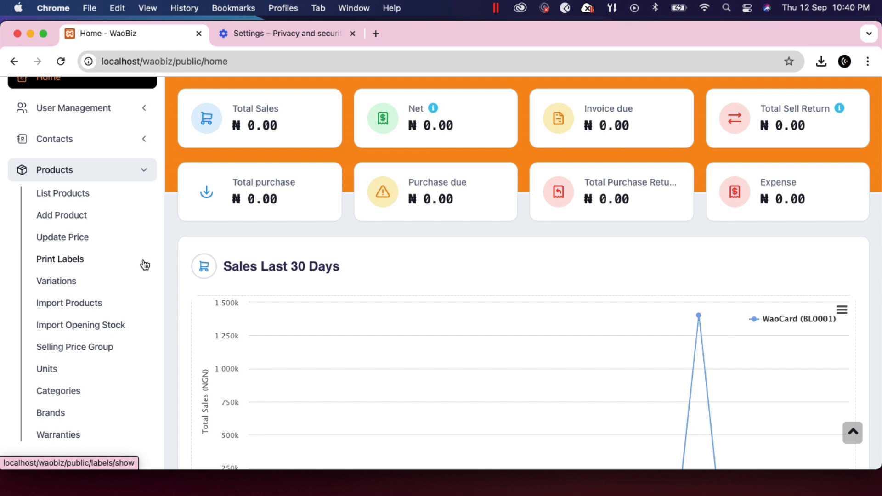
scroll(144, 264, down, 2)
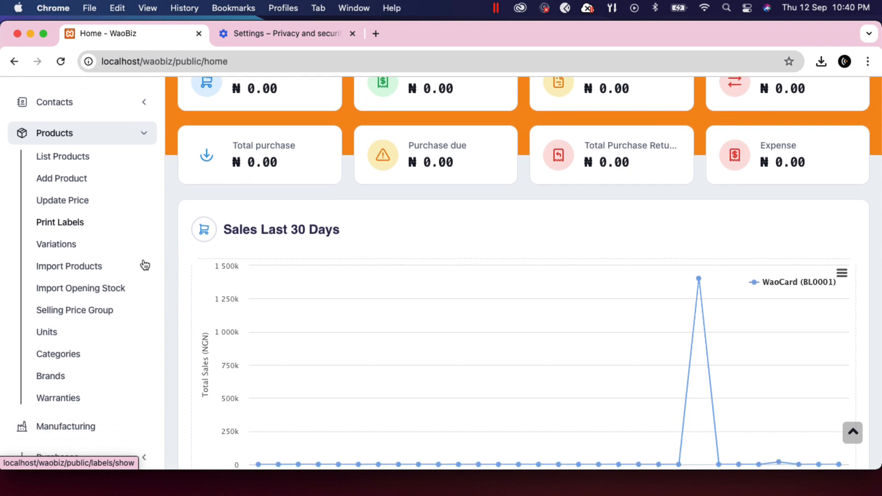
click(69, 158)
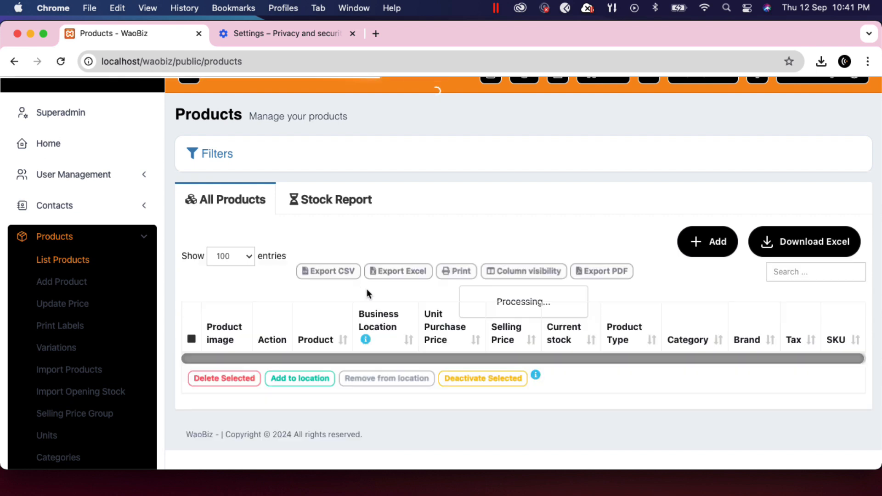
Step: Look through the listed products with their prices and stock, and start adding a new product
scroll(380, 321, down, 1)
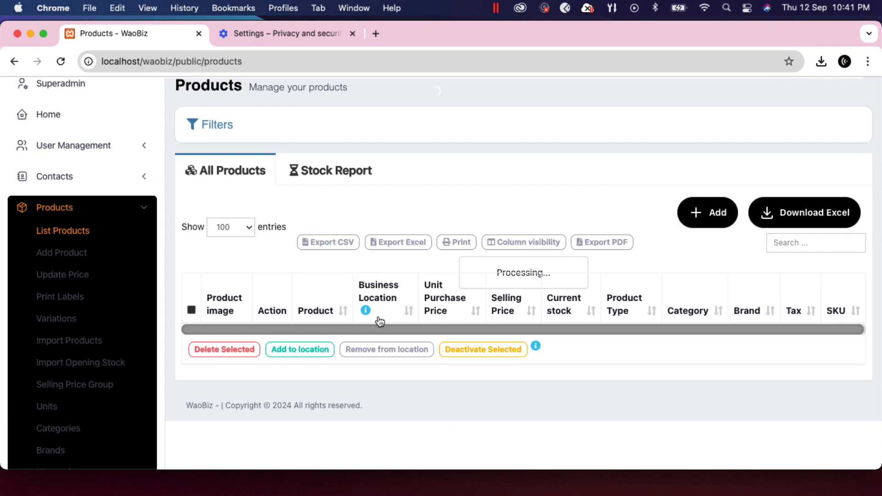
scroll(439, 299, down, 1)
scroll(516, 284, down, 4)
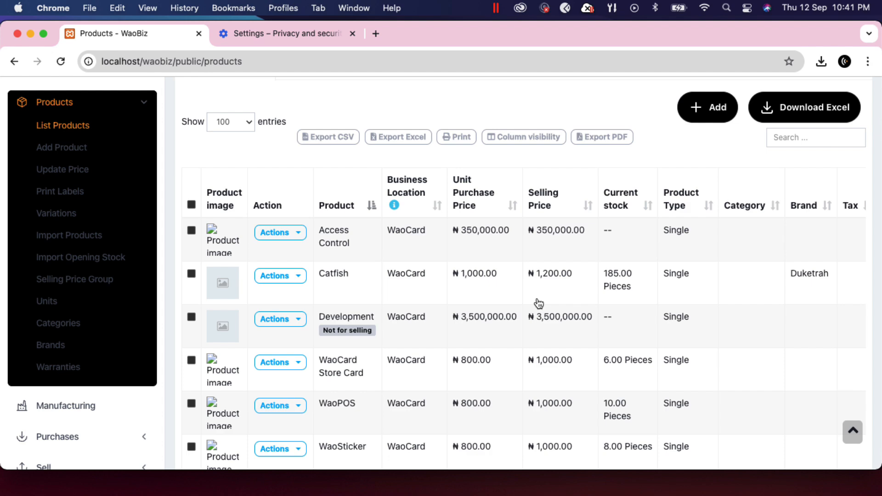
scroll(538, 303, down, 2)
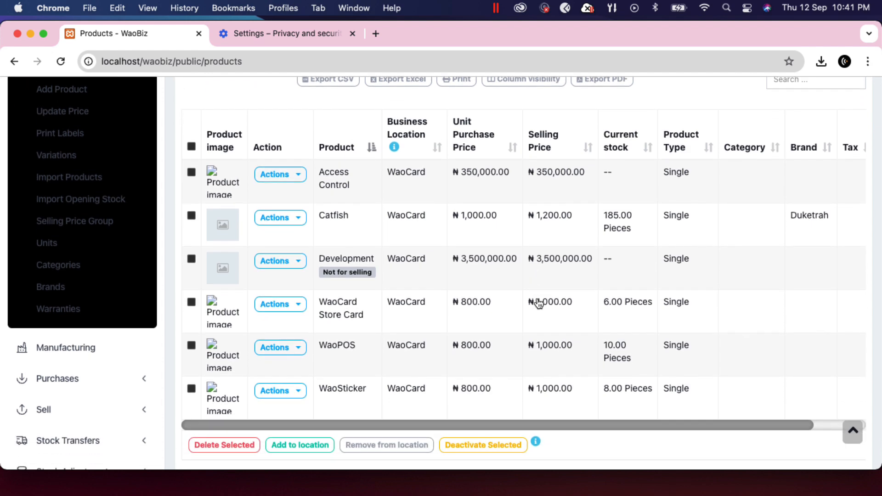
scroll(538, 303, up, 6)
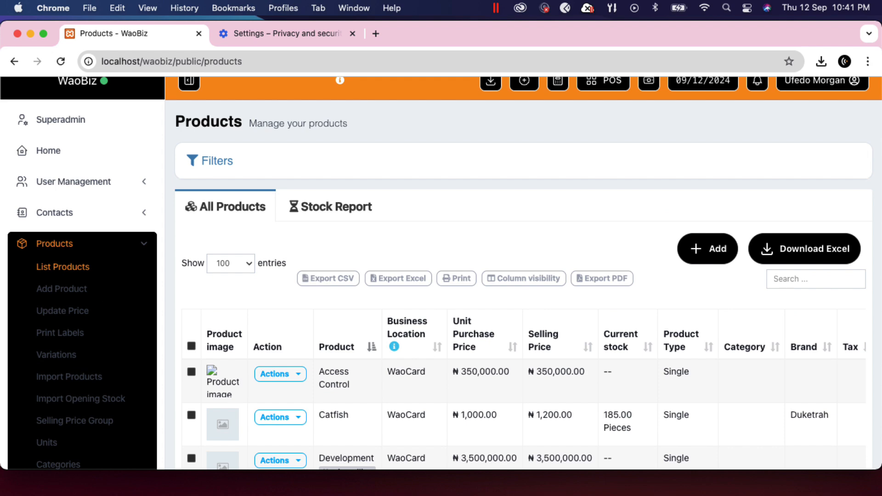
scroll(282, 388, down, 3)
scroll(282, 388, up, 1)
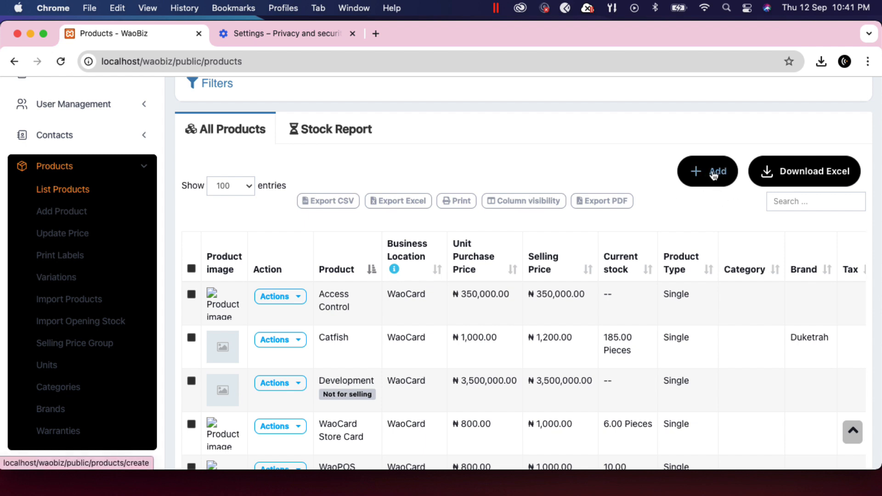
click(713, 175)
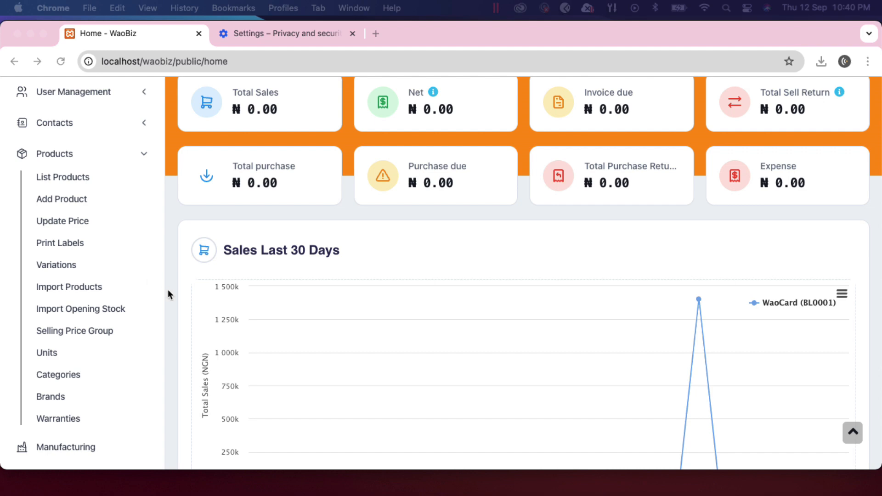
Step: Open the product list from the Products section of the home page
scroll(156, 288, up, 5)
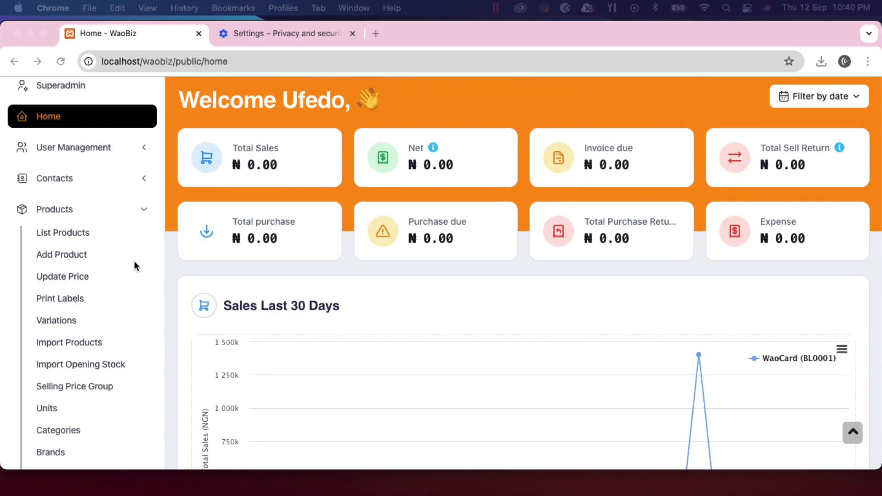
click(146, 261)
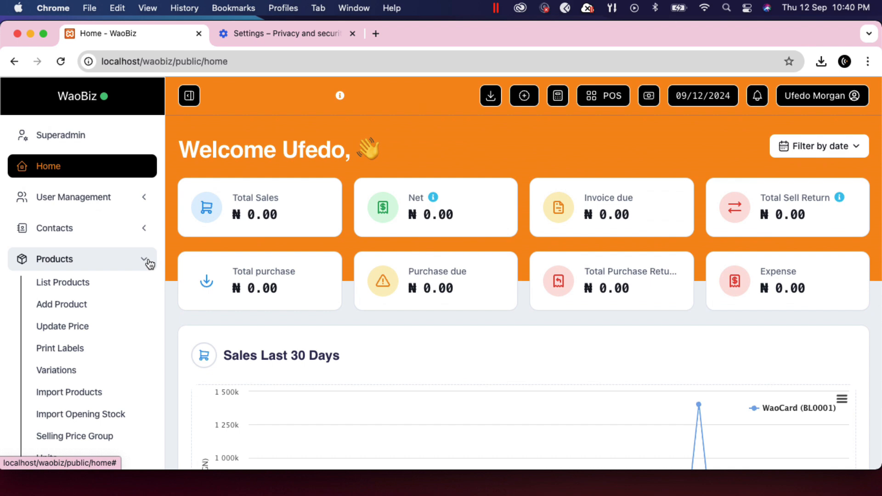
click(145, 263)
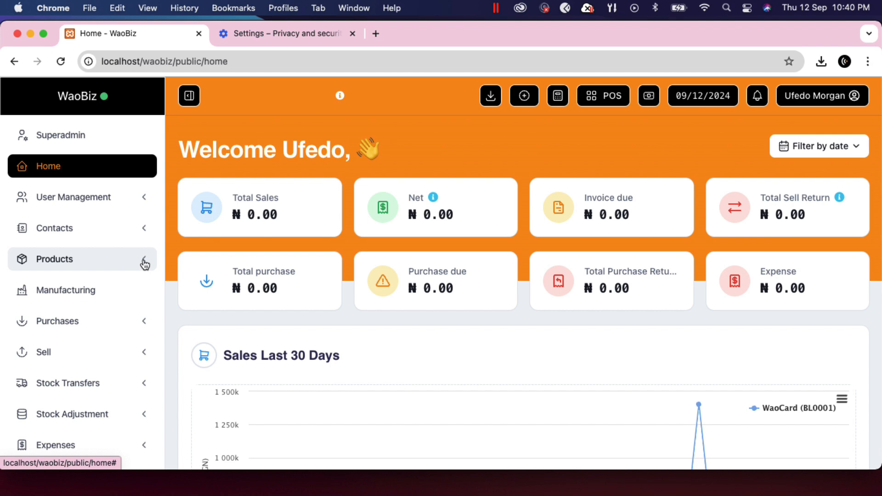
click(145, 263)
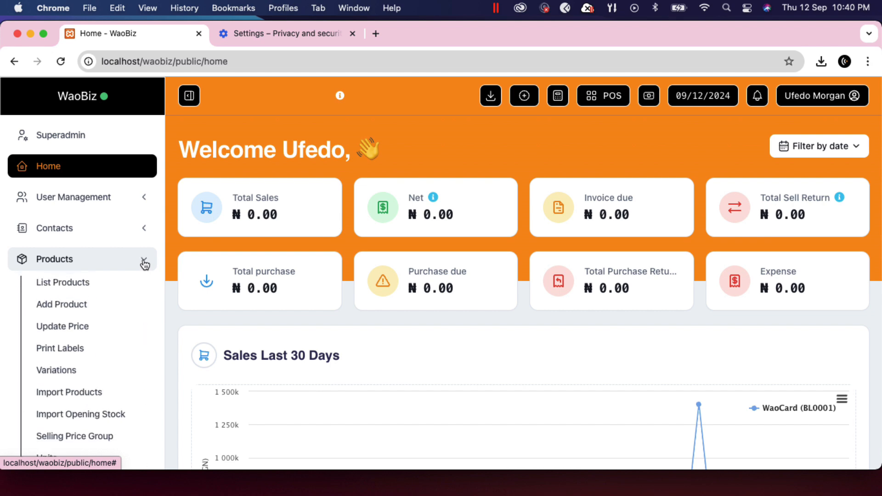
scroll(146, 265, down, 3)
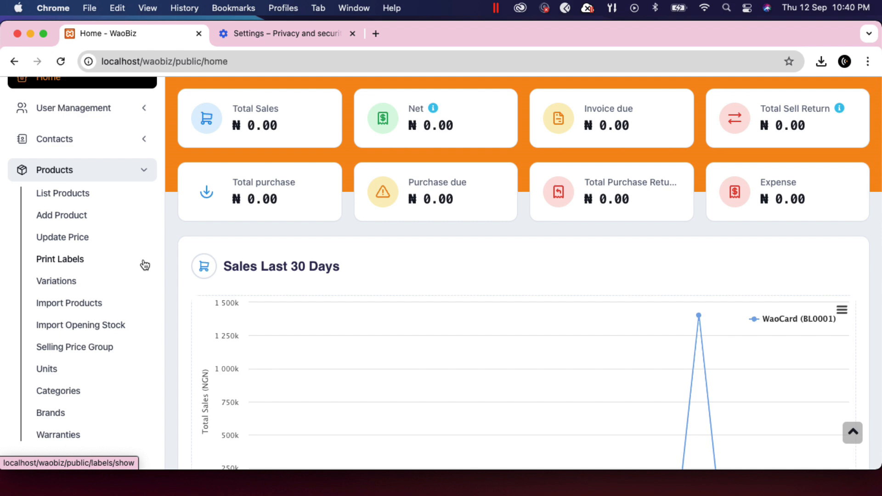
scroll(145, 265, down, 1)
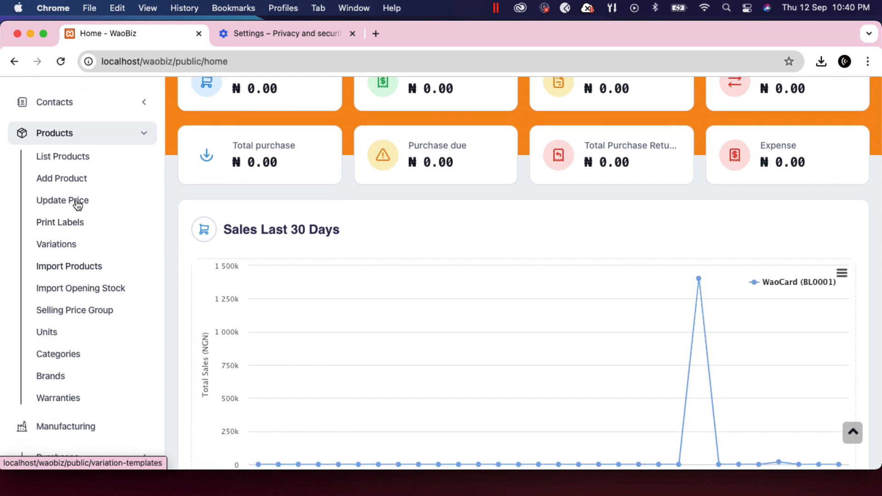
click(69, 157)
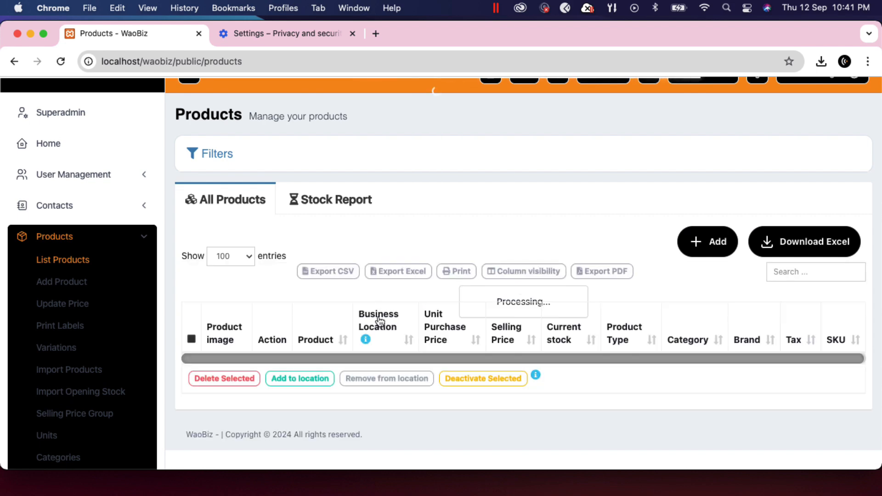
Step: Review the existing products in the list and open the form for adding a new product
scroll(380, 320, down, 1)
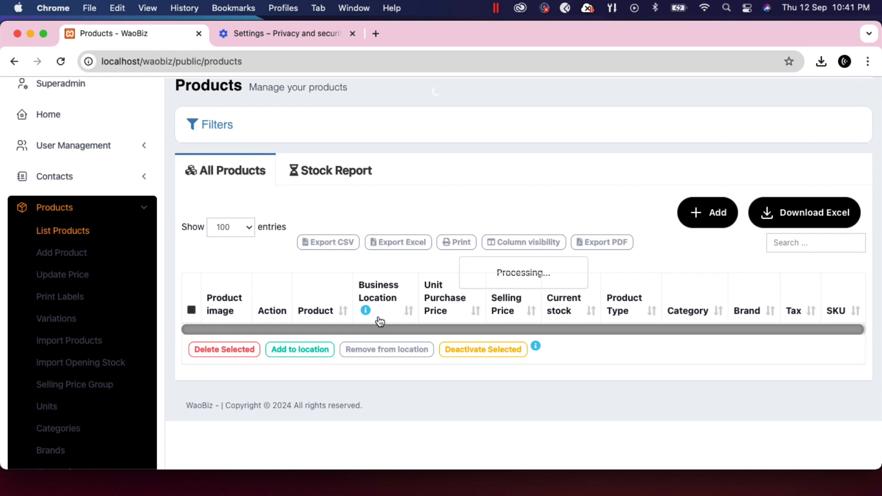
scroll(441, 297, down, 1)
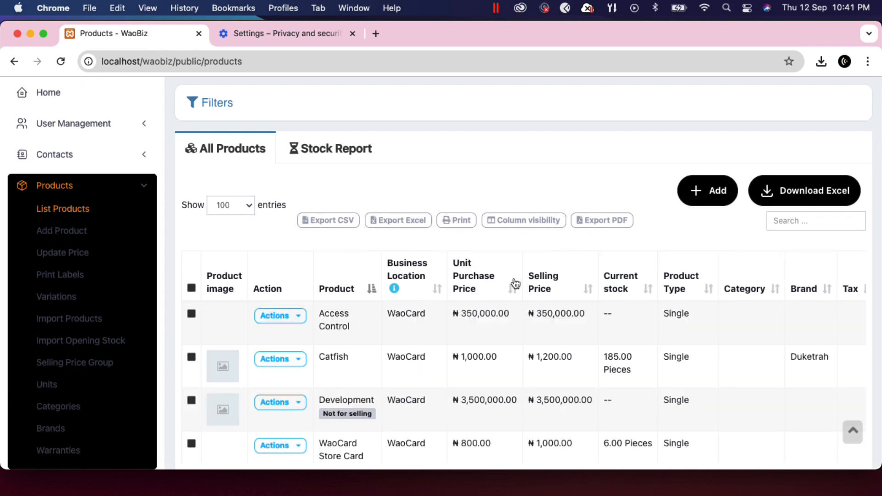
scroll(516, 283, down, 3)
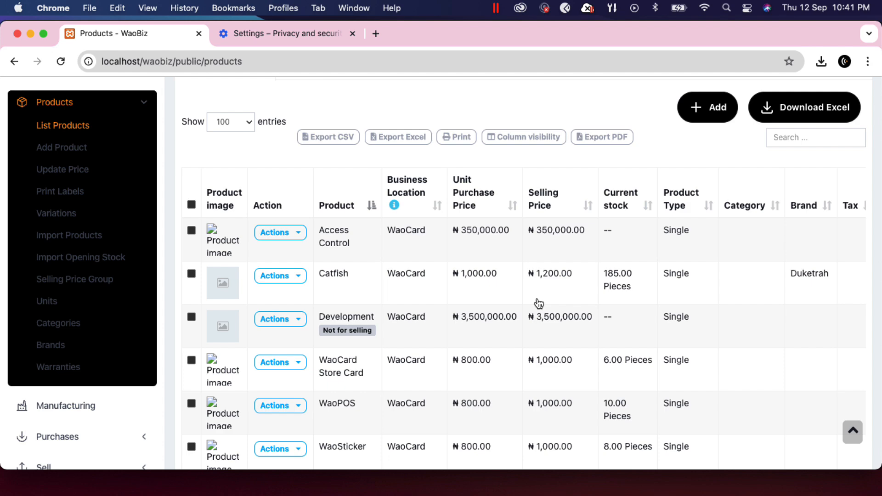
scroll(538, 303, down, 2)
scroll(538, 303, up, 5)
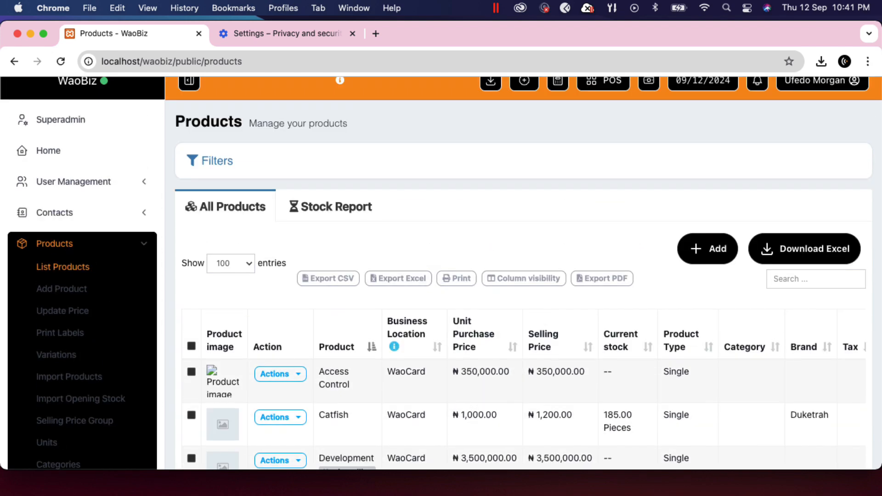
scroll(282, 388, down, 3)
scroll(281, 388, up, 1)
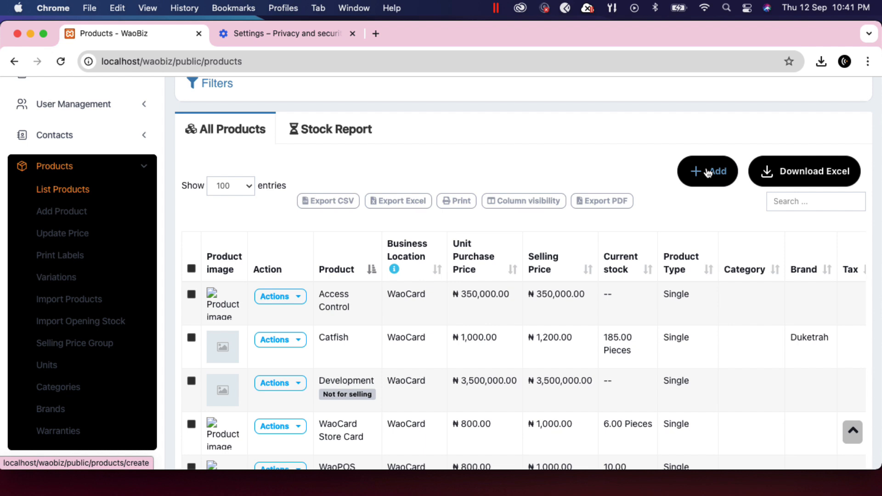
click(714, 174)
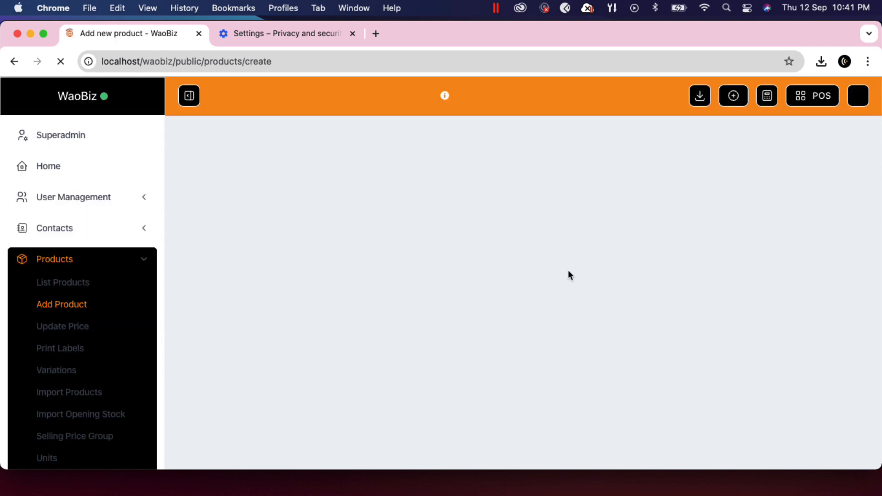
Step: Name the new product Motor, leave its SKU blank and set its unit to Pieces (pcs)
scroll(568, 271, down, 2)
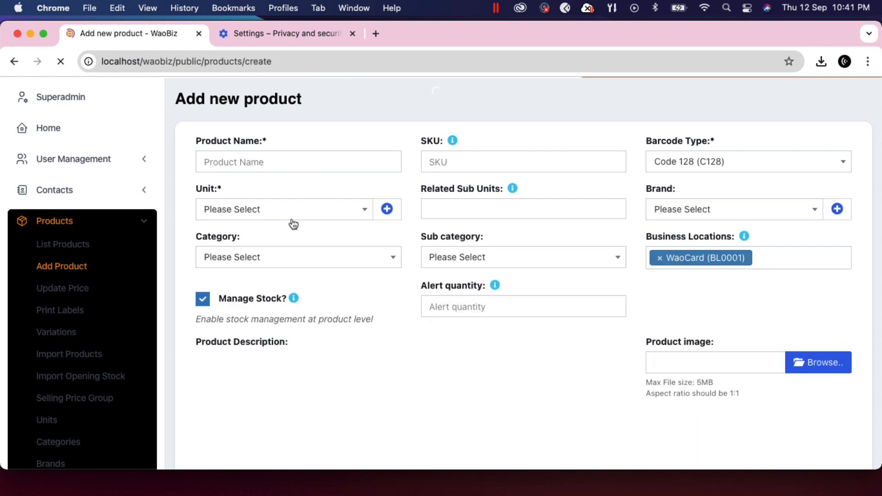
click(261, 158)
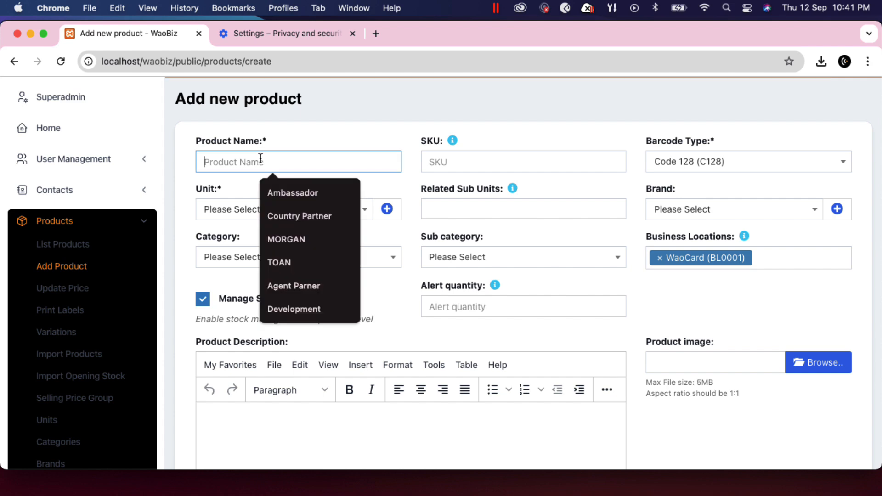
click(261, 165)
text(Motor)
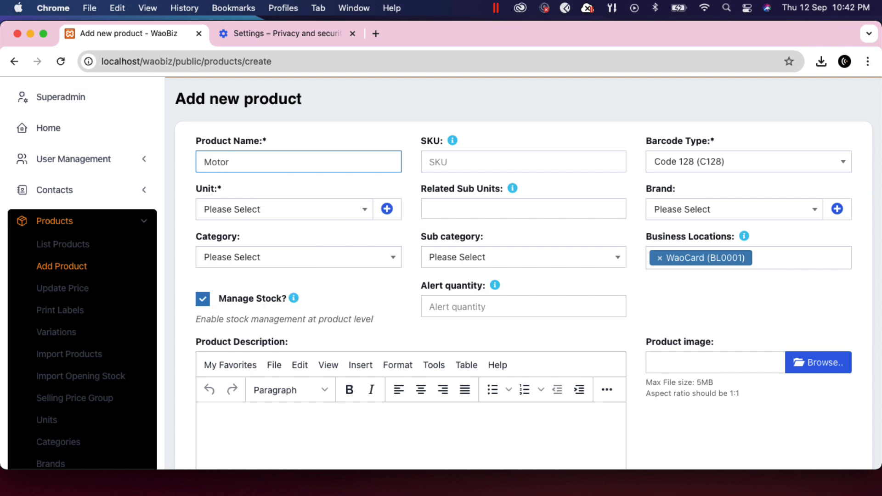
click(512, 168)
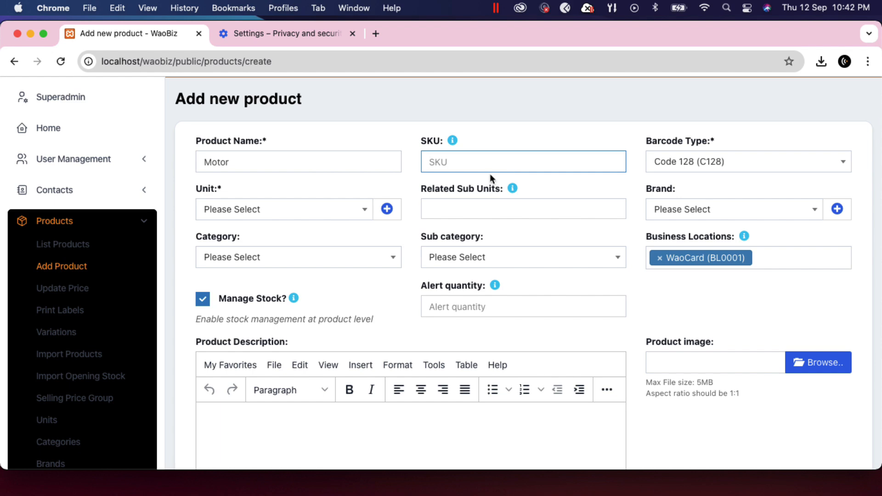
click(264, 213)
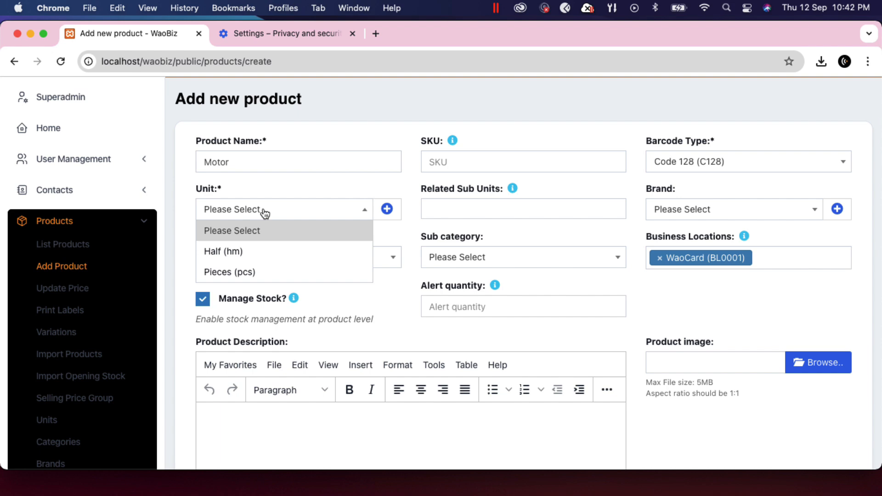
click(244, 274)
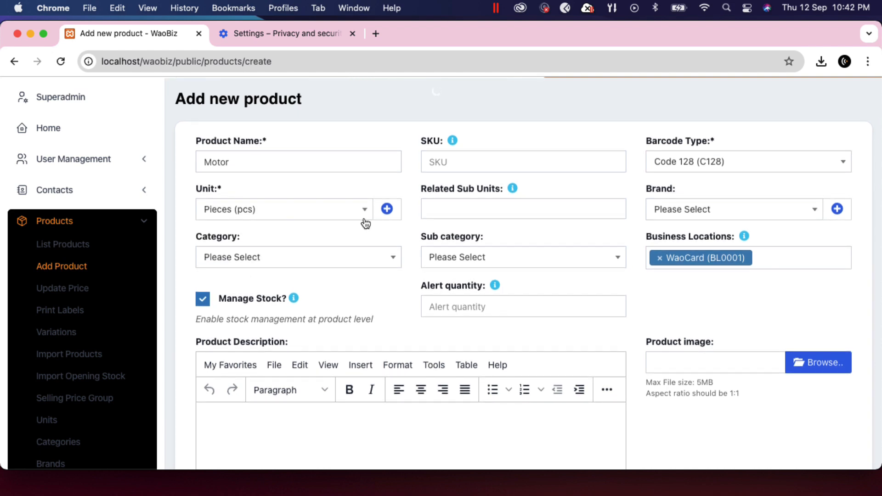
Step: Add a new unit named Dozen with the short name DO and no decimals allowed, and save it
click(387, 211)
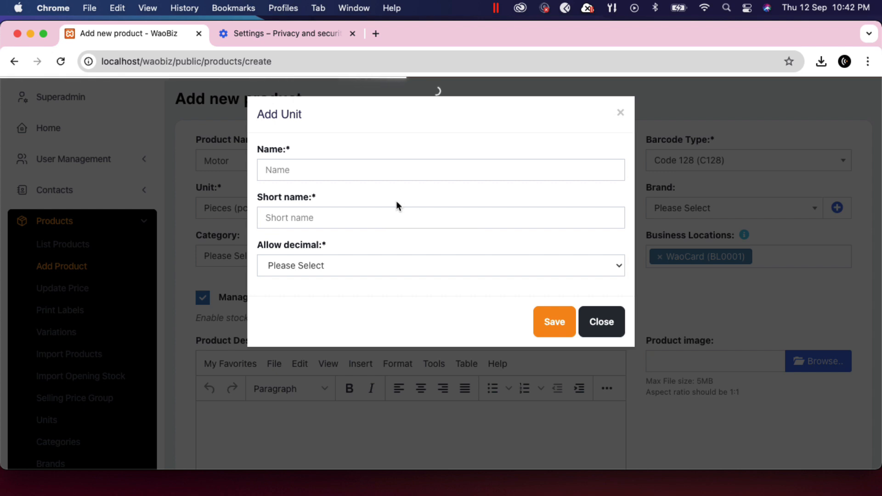
click(335, 172)
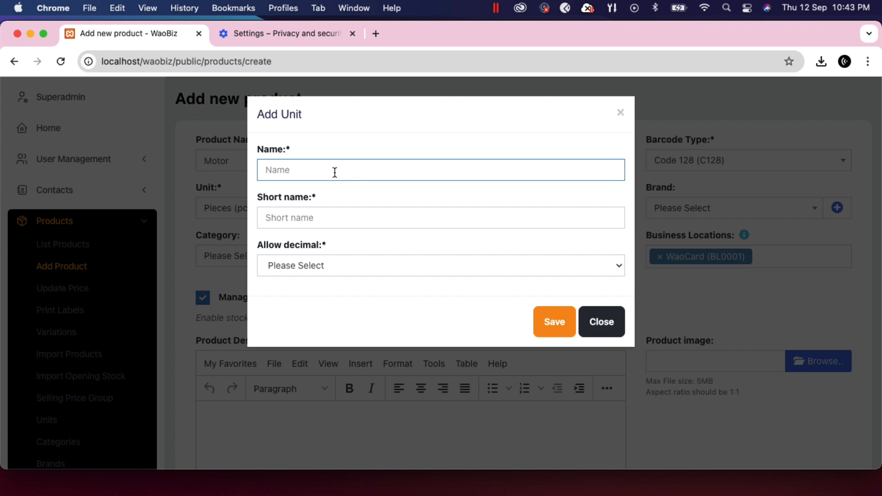
text(Dozen)
click(333, 218)
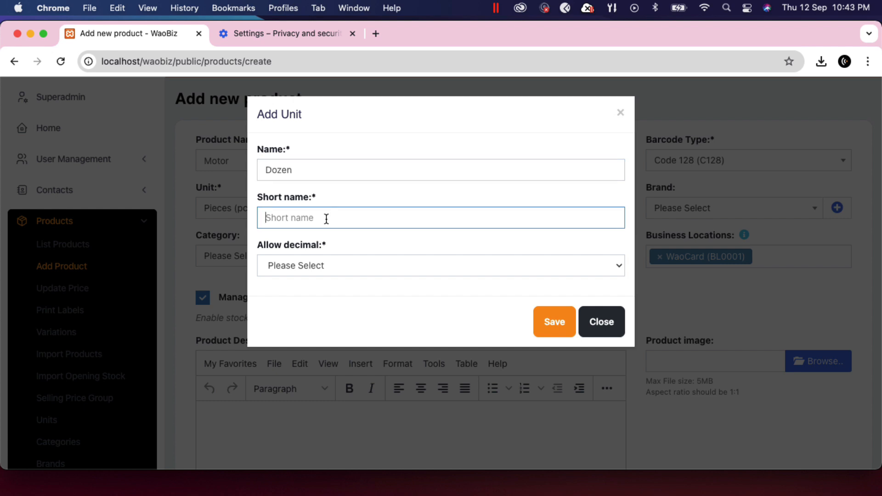
text(d)
key(BackSpace)
text(DO)
key(BackSpace)
text(O)
click(353, 267)
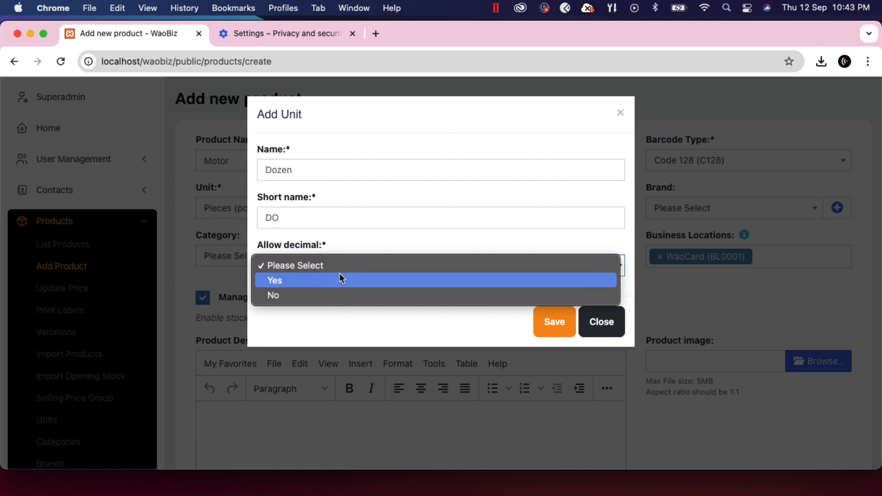
click(310, 296)
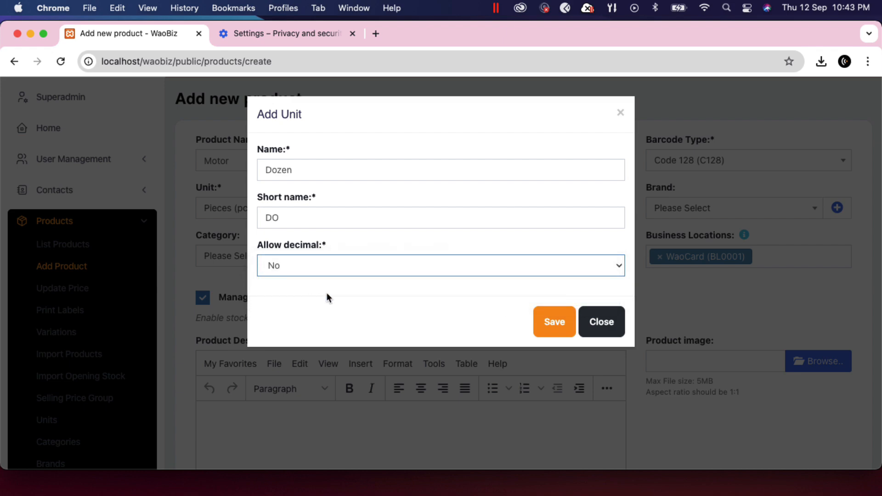
click(551, 324)
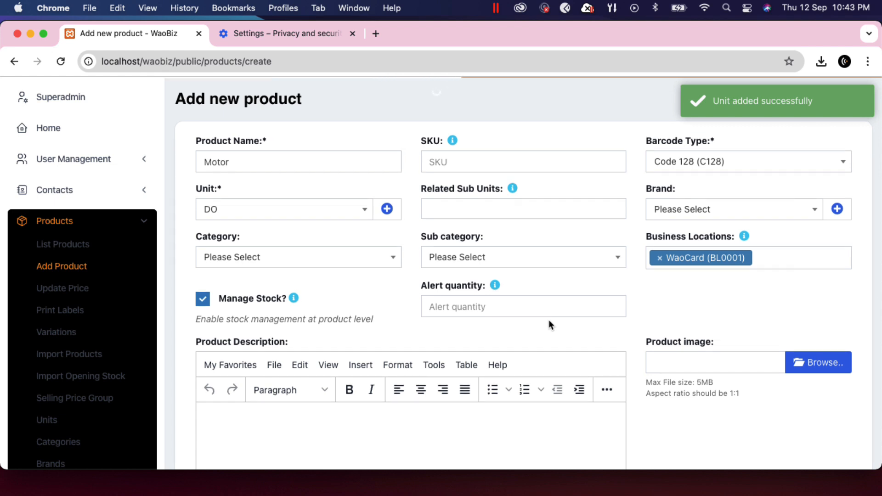
Step: Check the choices available for the product's unit and set it back to Pieces (pcs)
click(362, 209)
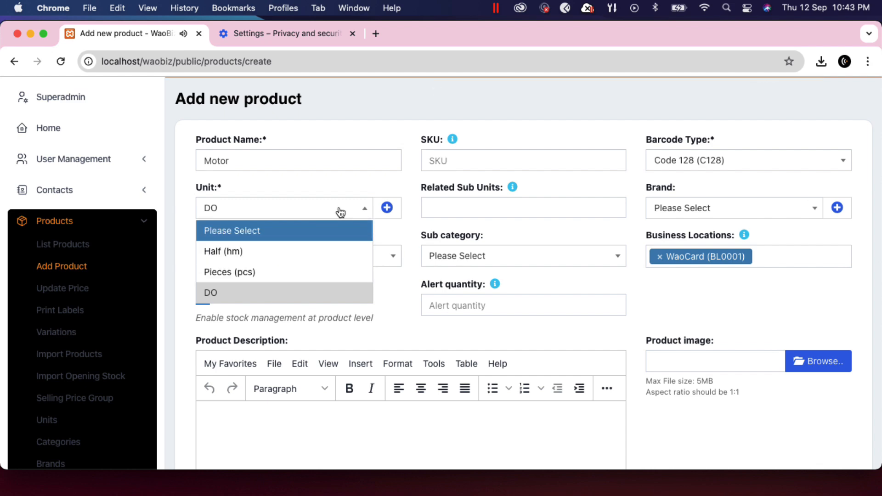
click(341, 183)
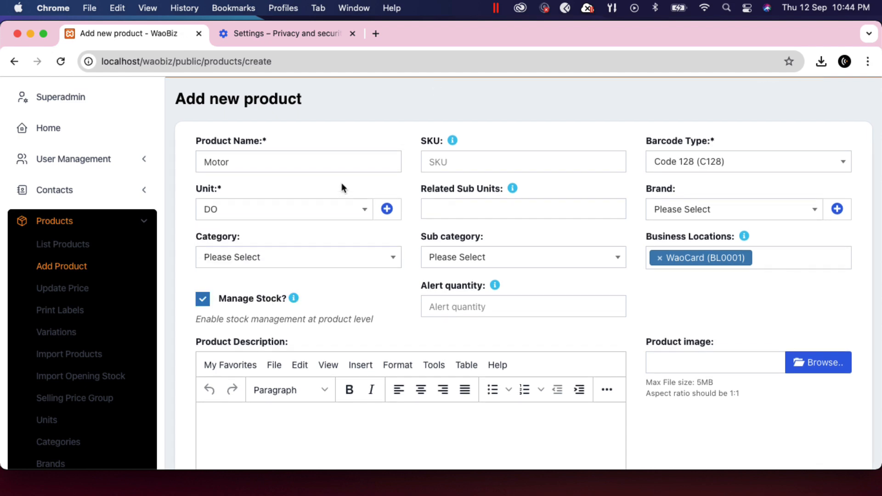
click(345, 210)
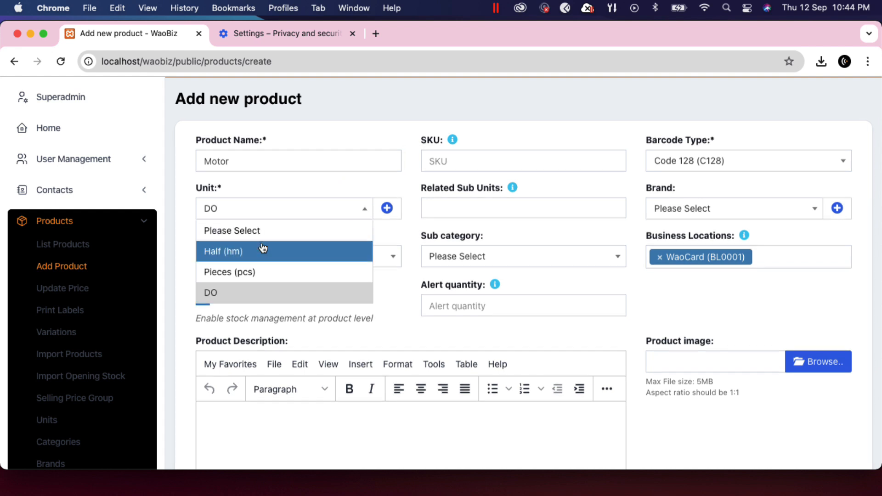
click(248, 274)
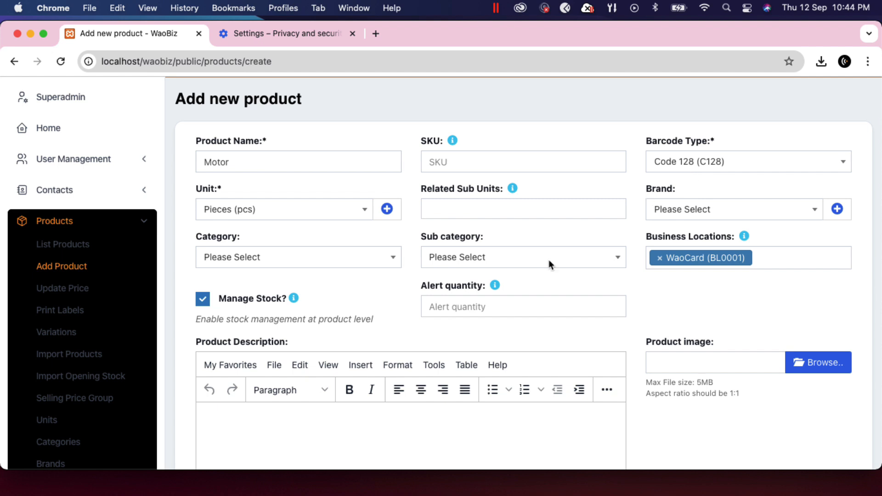
Step: Switch Manage Stock off and on again for the product, leaving the alert quantity at 0
scroll(531, 270, down, 2)
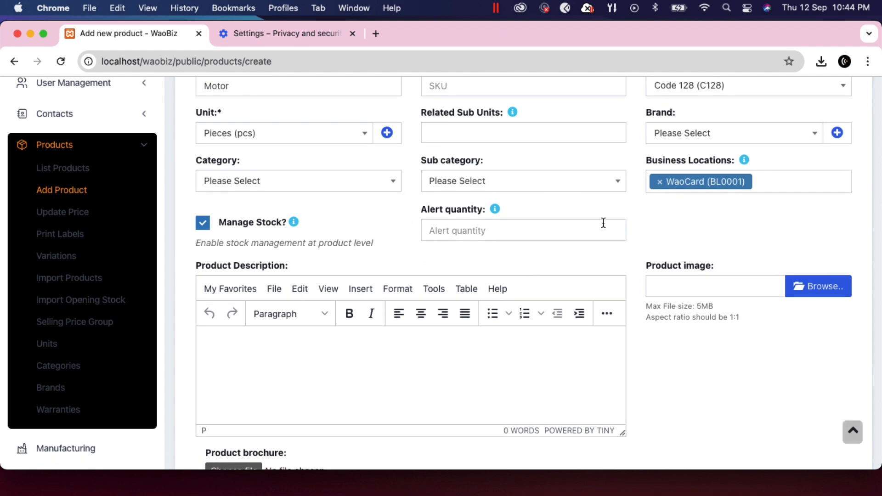
scroll(400, 220, down, 1)
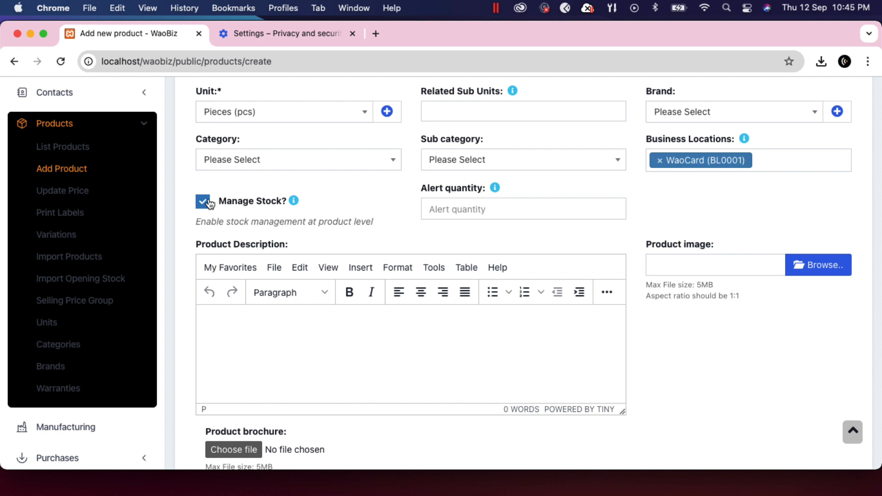
click(469, 208)
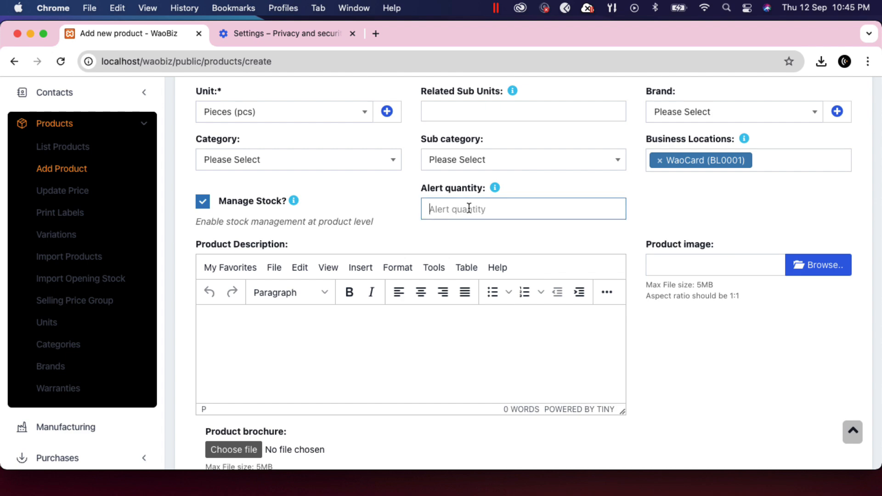
click(202, 203)
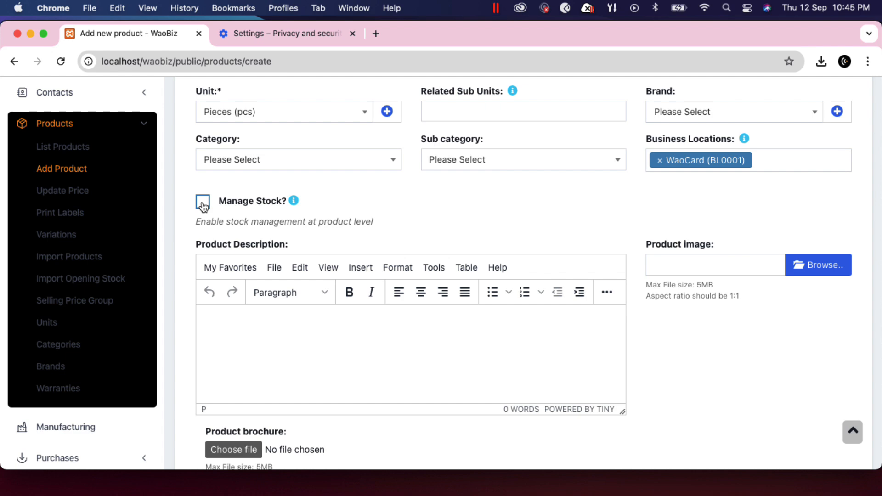
click(203, 202)
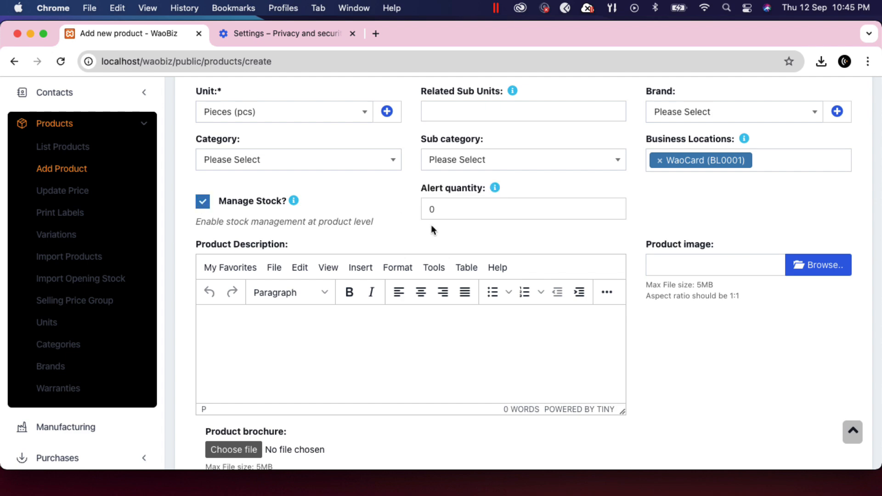
double_click(465, 206)
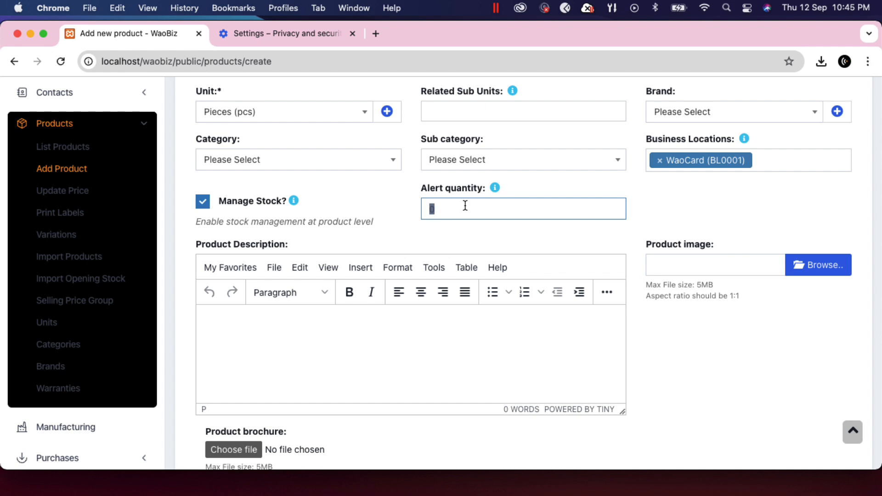
click(465, 205)
Step: Enter "New motor" as the product description
scroll(465, 218, down, 3)
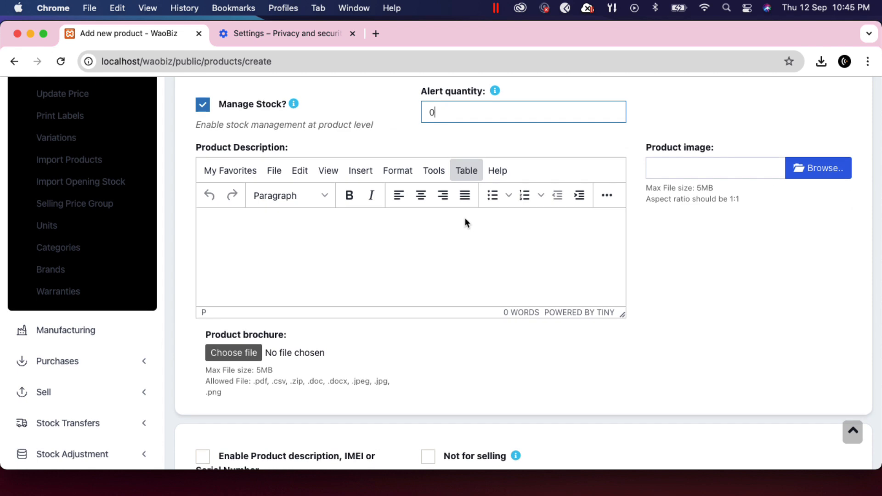
scroll(465, 218, down, 1)
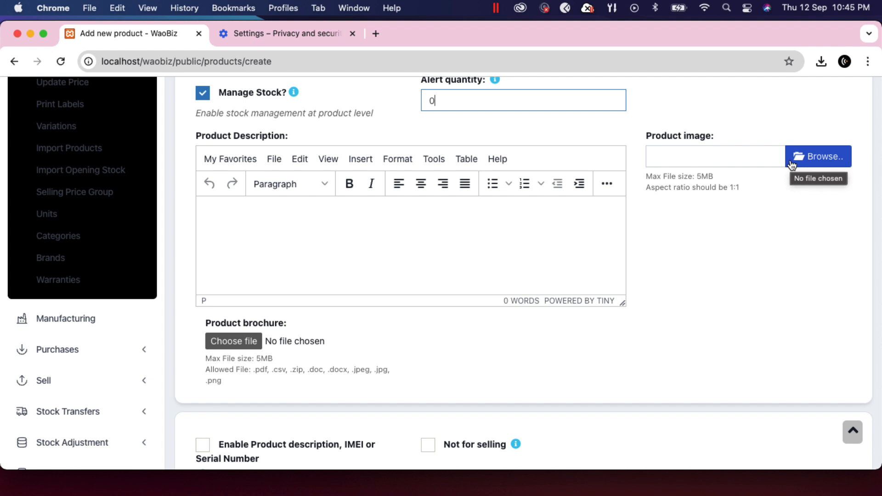
scroll(759, 299, down, 3)
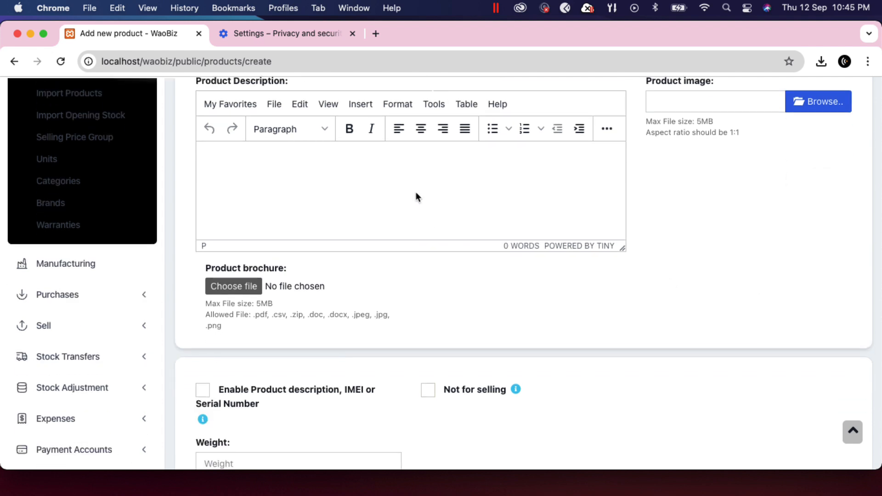
click(399, 176)
text(m)
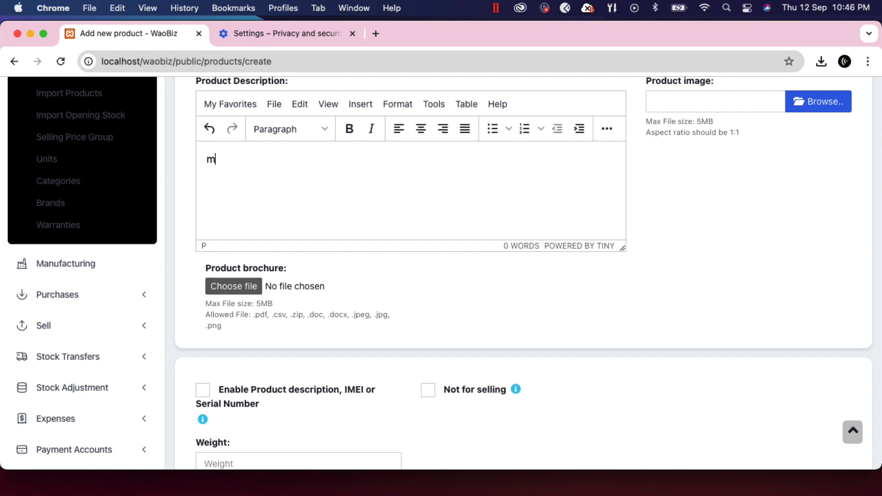
key(BackSpace)
text(New motore)
key(BackSpace)
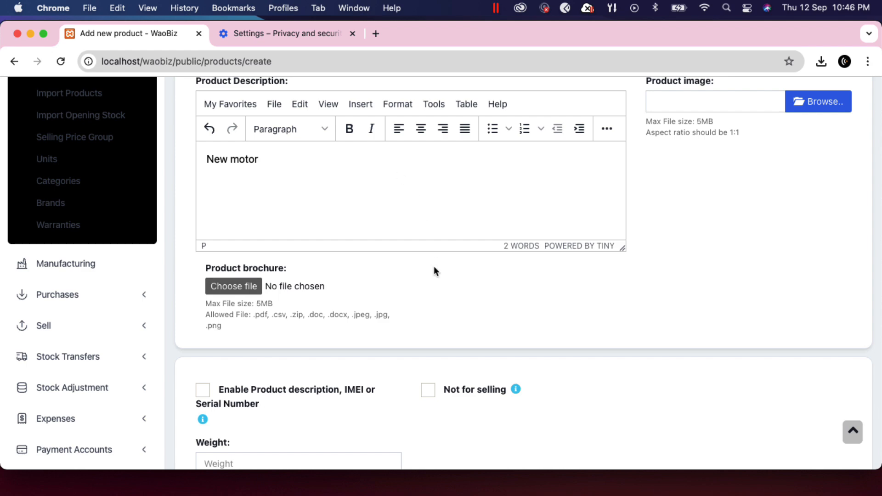
Step: Examine the Not for selling, weight and preparation time options, leaving them all unset
scroll(403, 322, down, 3)
scroll(404, 326, down, 2)
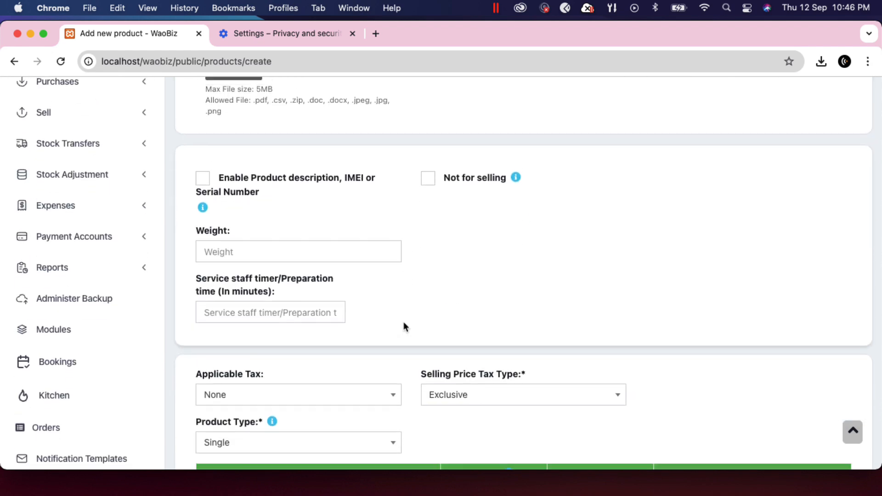
scroll(403, 322, down, 1)
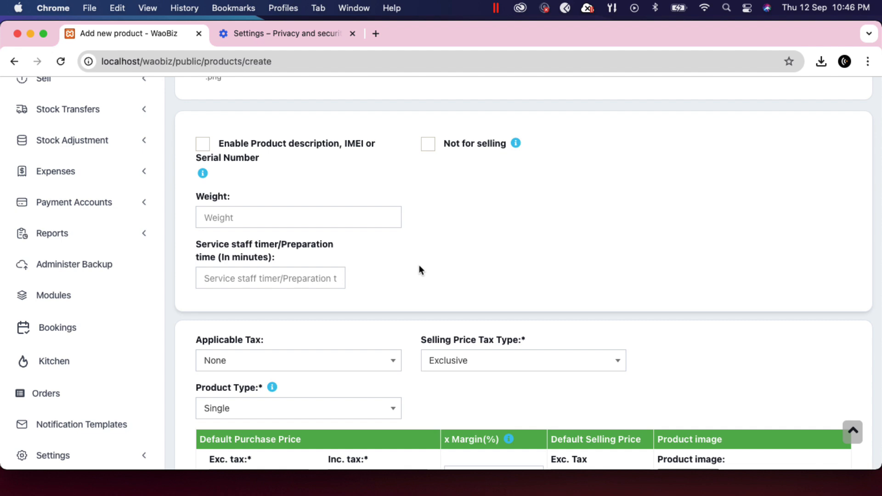
scroll(419, 270, down, 1)
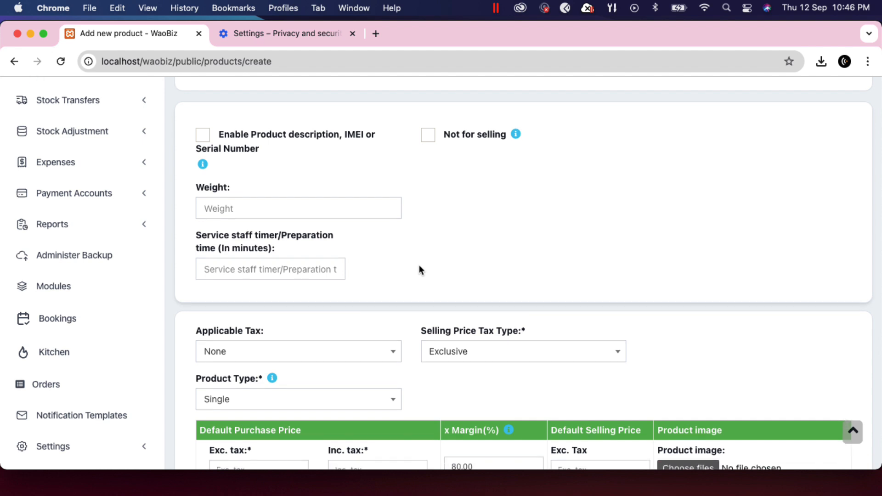
click(430, 141)
click(428, 137)
scroll(433, 204, down, 1)
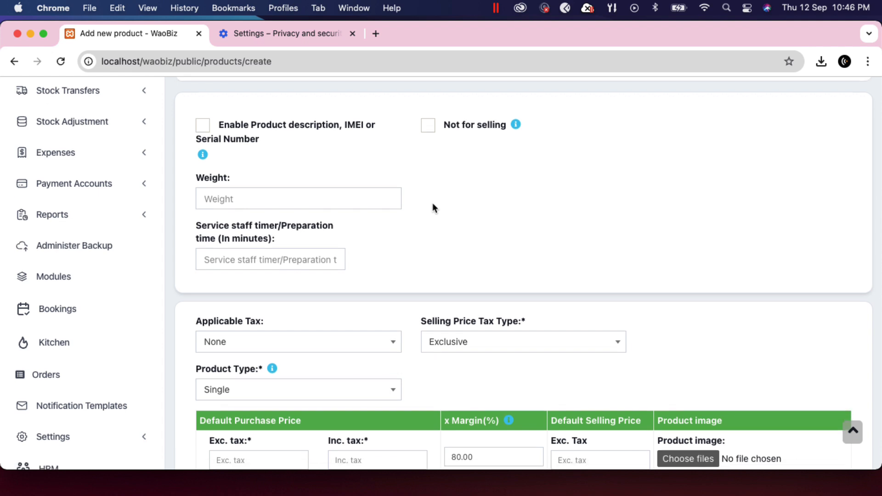
click(297, 193)
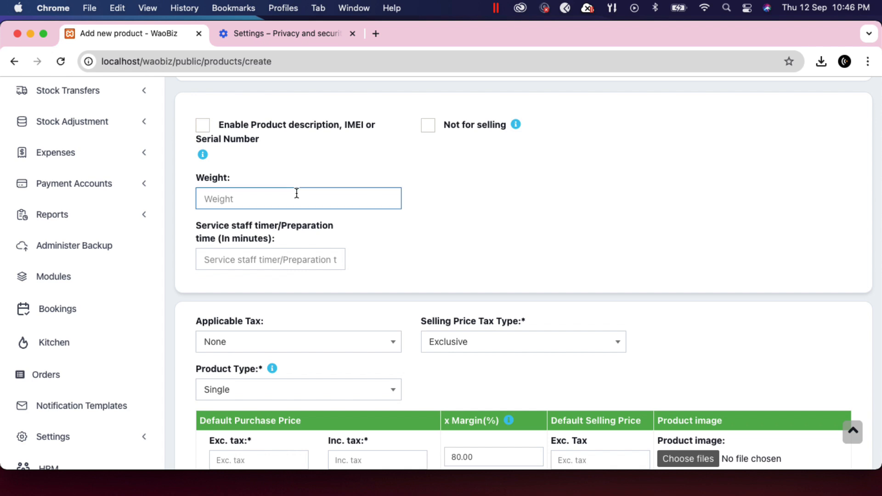
scroll(349, 278, down, 3)
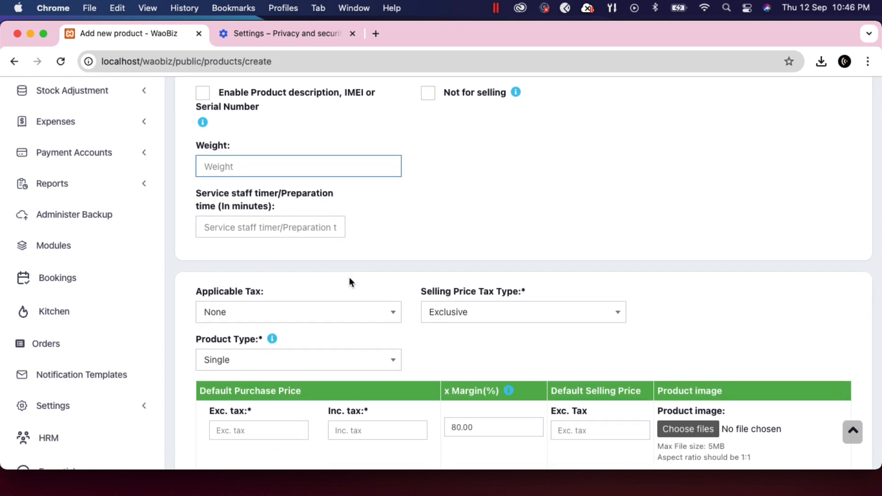
scroll(350, 277, up, 4)
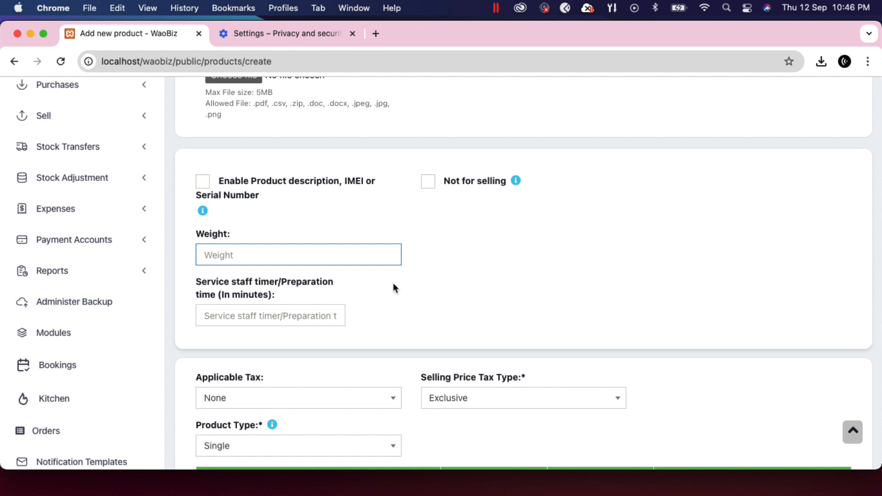
scroll(393, 285, down, 4)
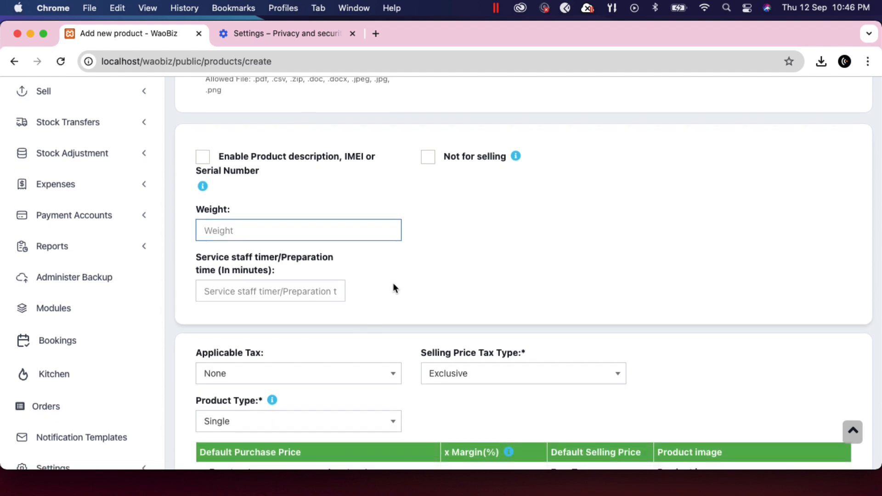
scroll(394, 288, down, 4)
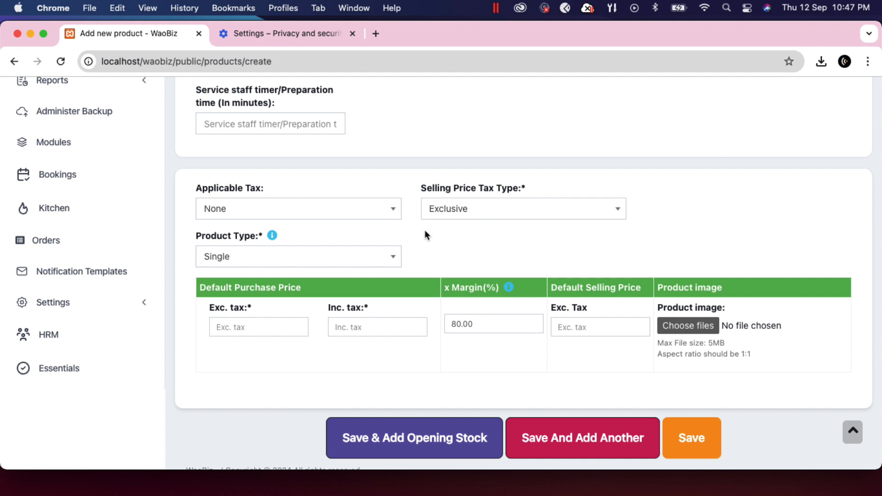
Step: Check the choices for the product's applicable tax and selling price tax type, leaving them at None and Exclusive
click(331, 212)
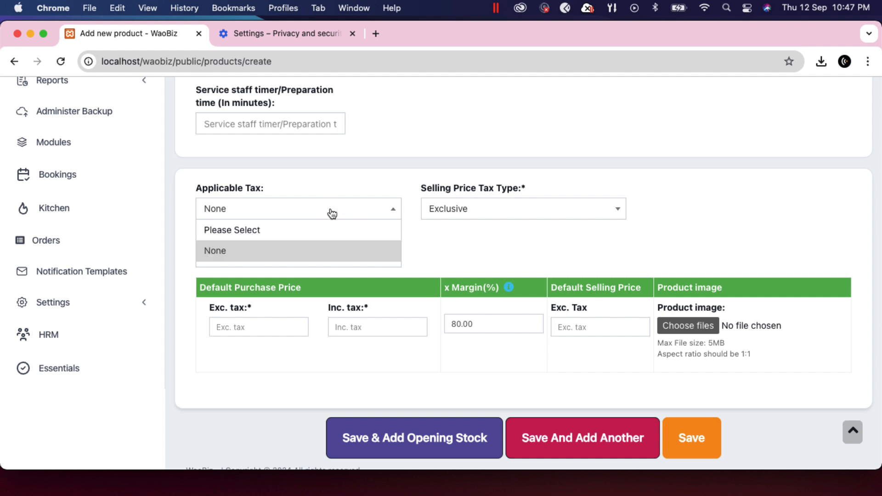
click(332, 213)
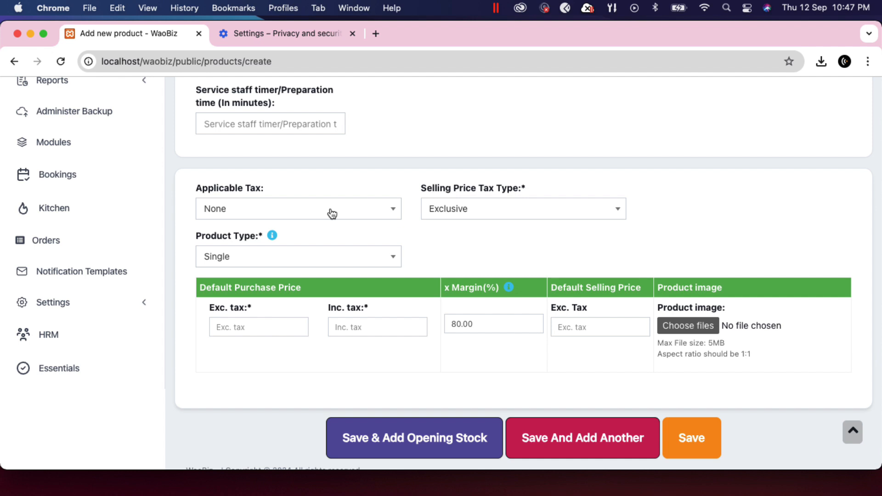
click(333, 214)
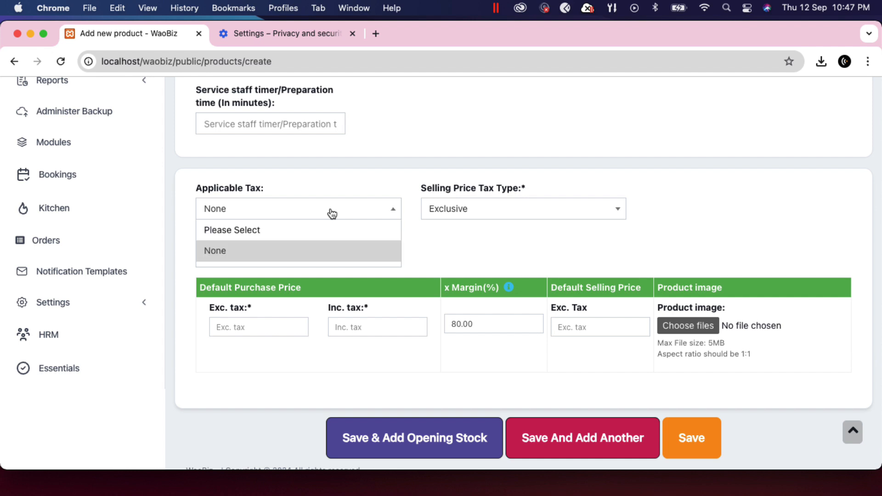
click(332, 213)
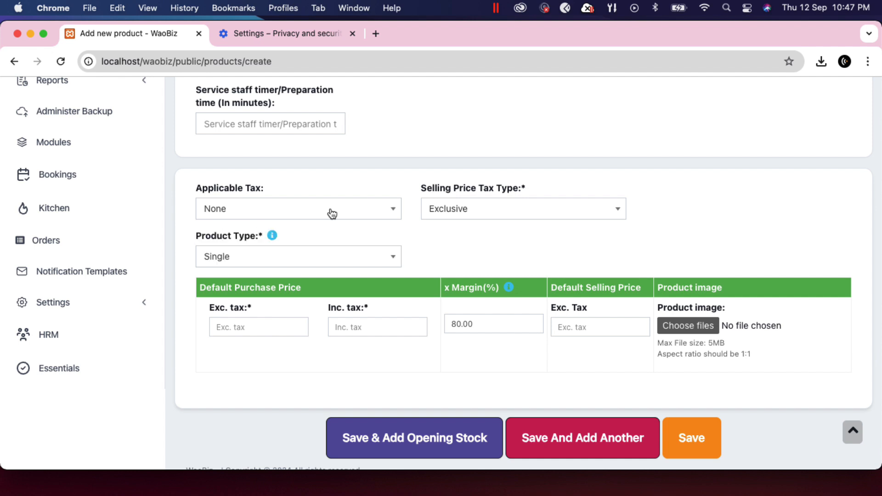
click(476, 209)
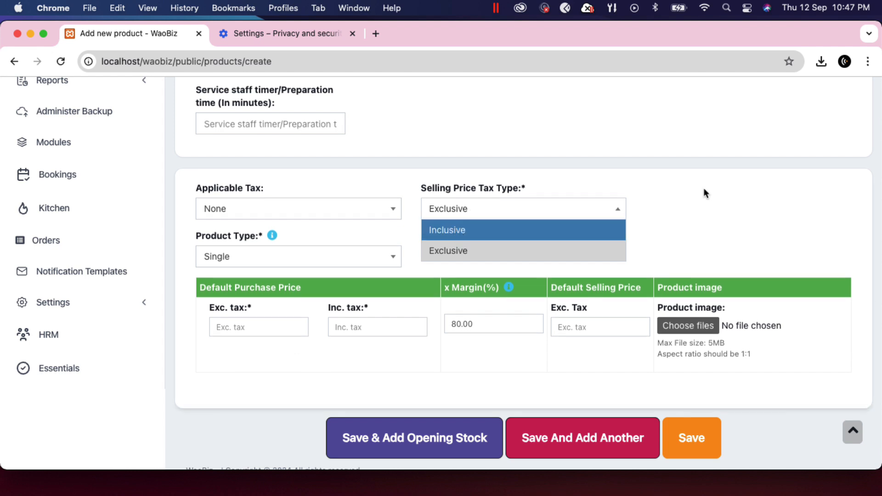
click(676, 224)
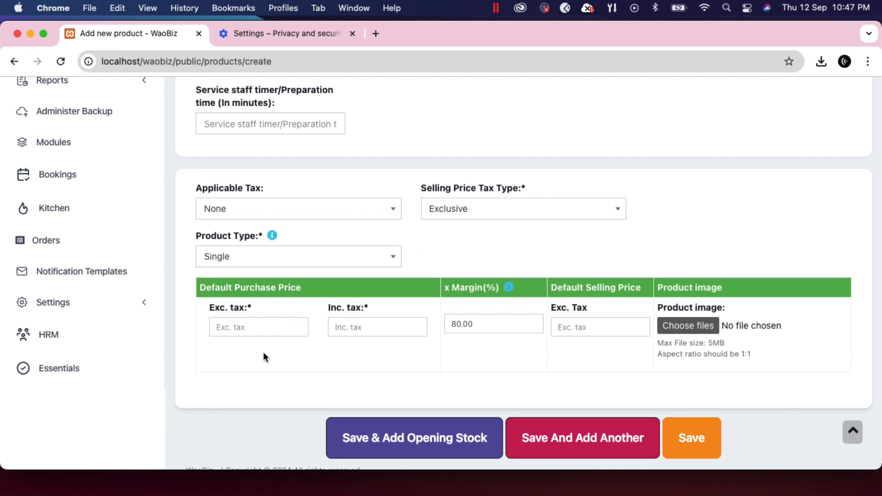
Step: Set the product's default purchase price excluding tax to 12000000
scroll(263, 356, down, 1)
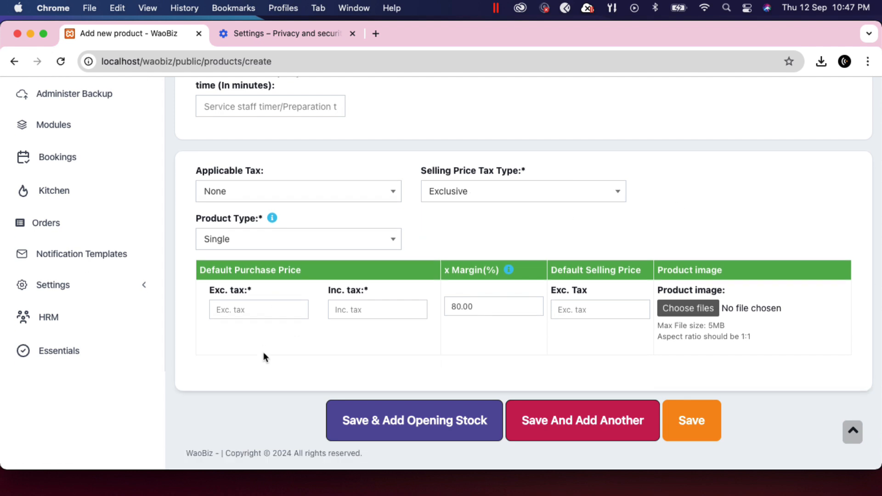
click(262, 308)
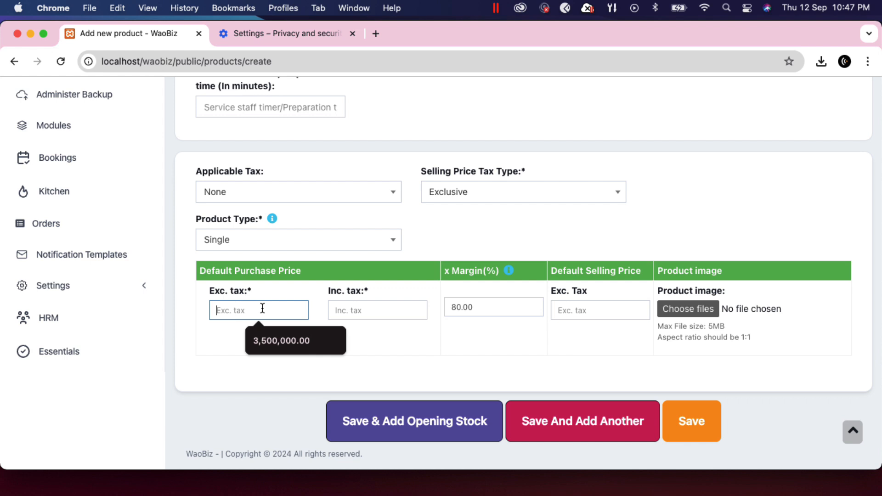
text(12)
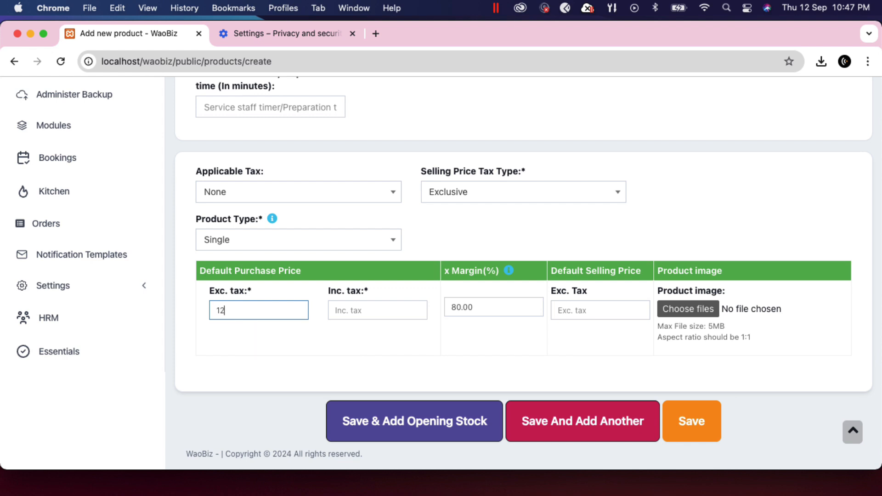
text(000000)
click(606, 305)
key(super+a)
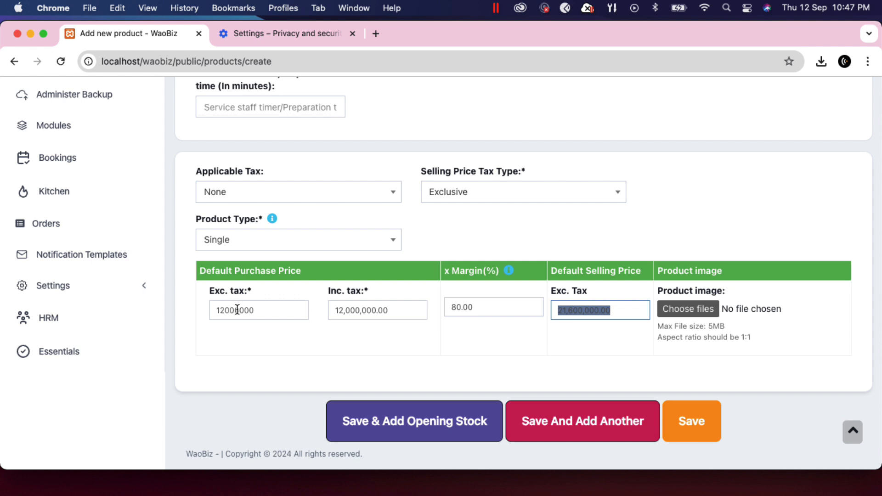
click(271, 311)
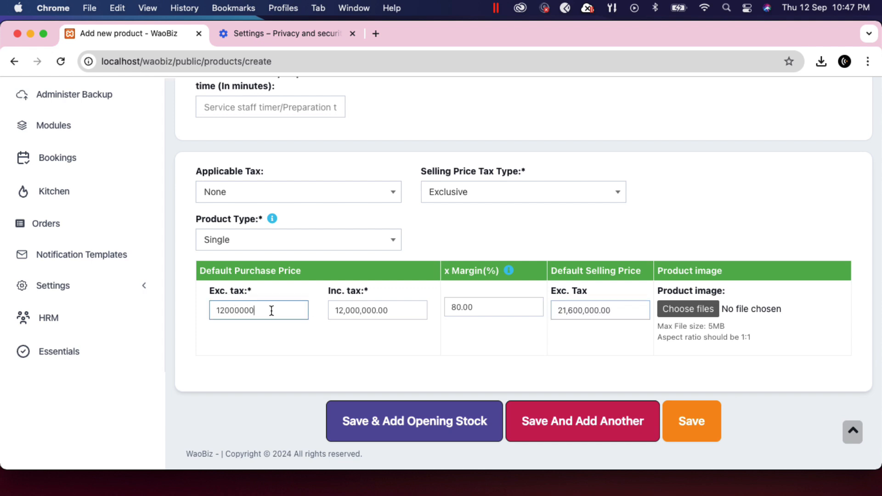
double_click(271, 311)
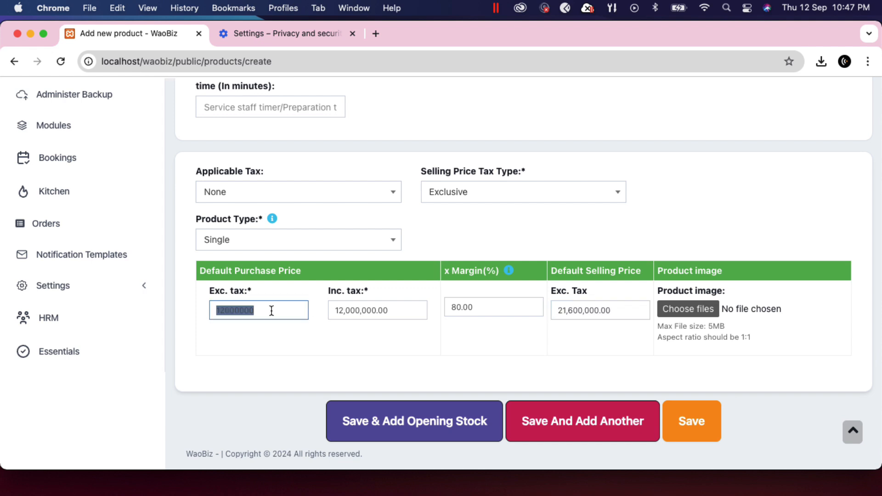
click(380, 310)
Step: Set the product's margin to 0% and save the product, continuing to its opening stock
double_click(474, 307)
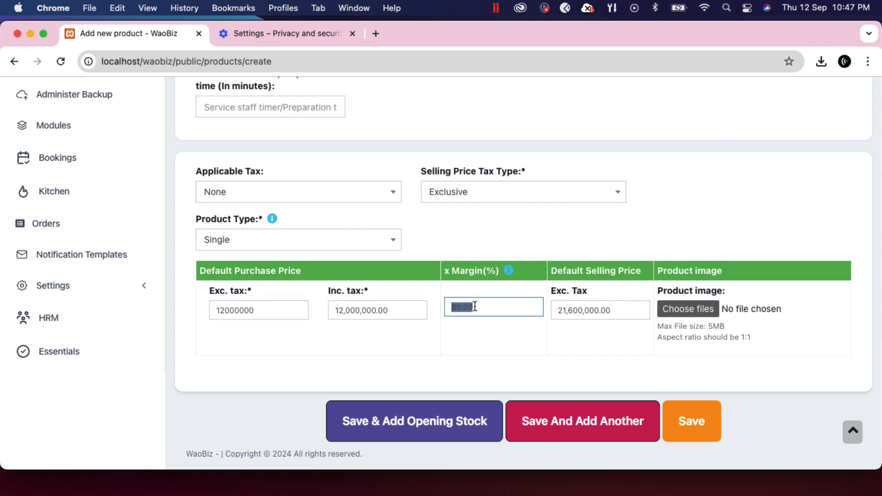
click(489, 327)
click(477, 308)
double_click(461, 309)
text(0)
click(588, 338)
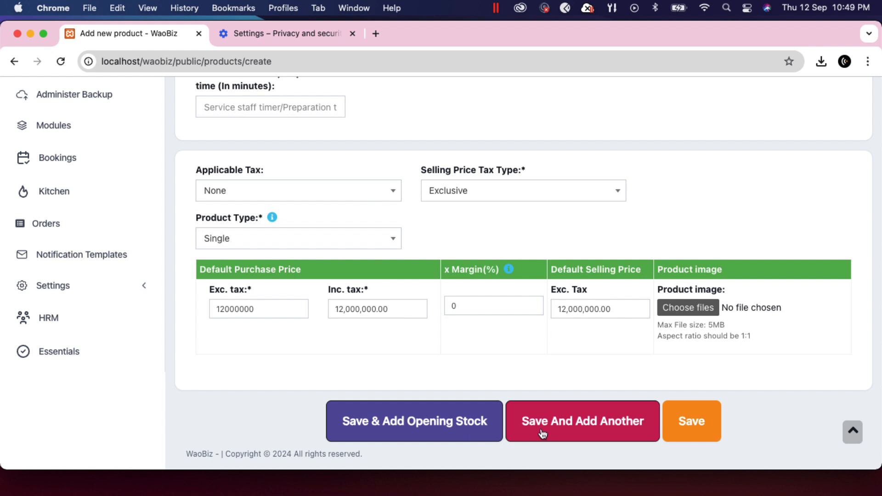
click(406, 428)
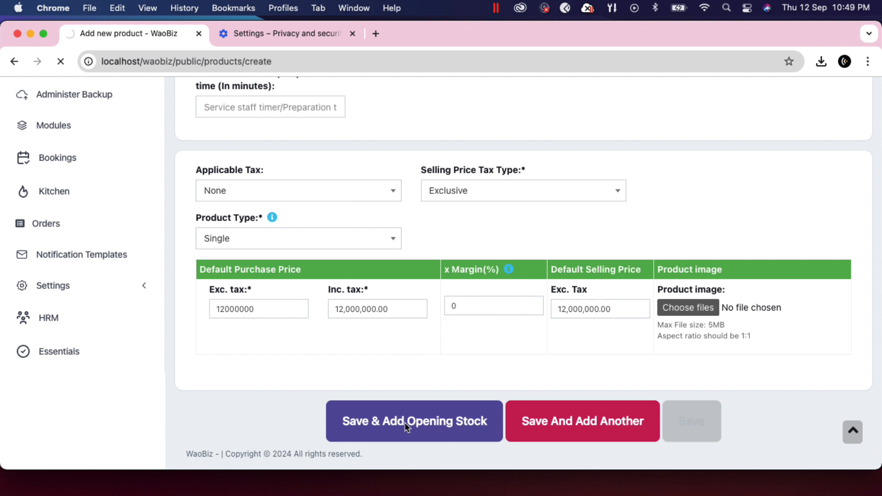
scroll(420, 349, up, 6)
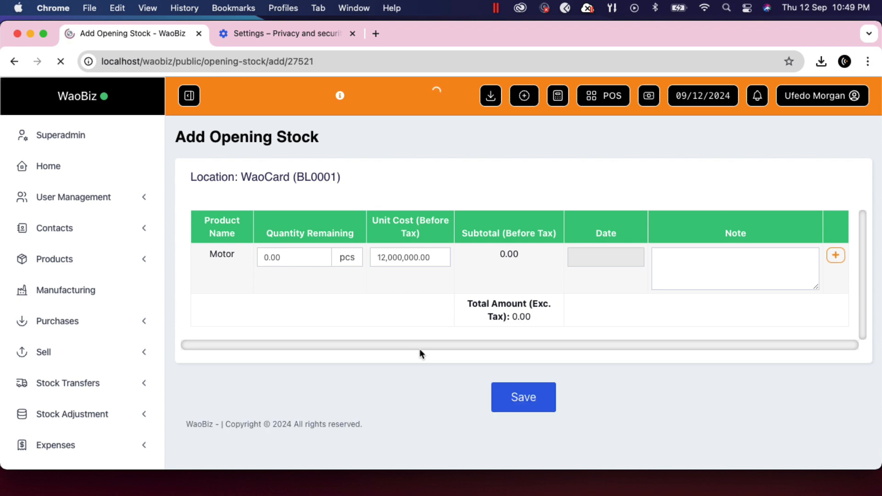
Step: Set Motor's opening stock quantity to 1000 pcs at the WaoCard location and save the opening stock
click(296, 256)
click(319, 301)
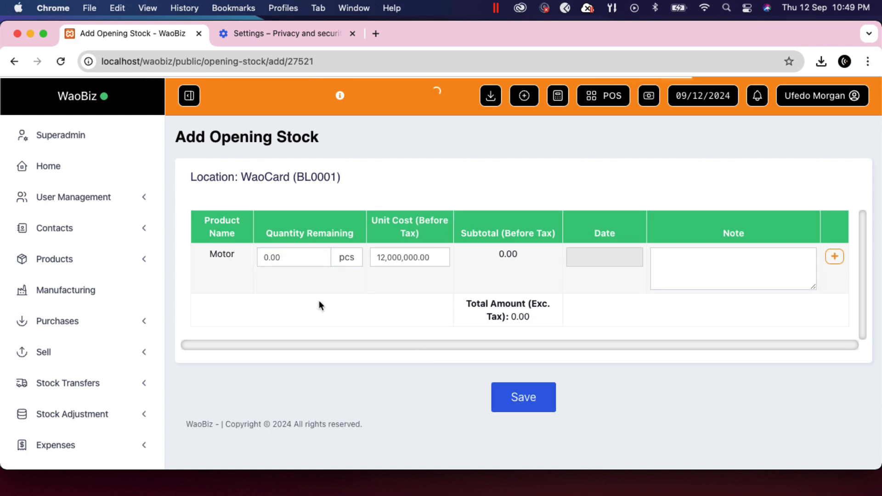
click(303, 254)
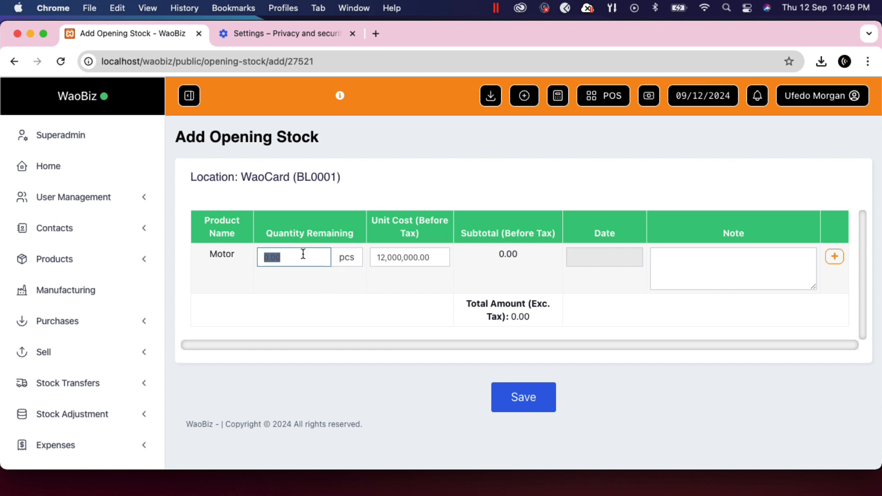
text(1000)
click(342, 306)
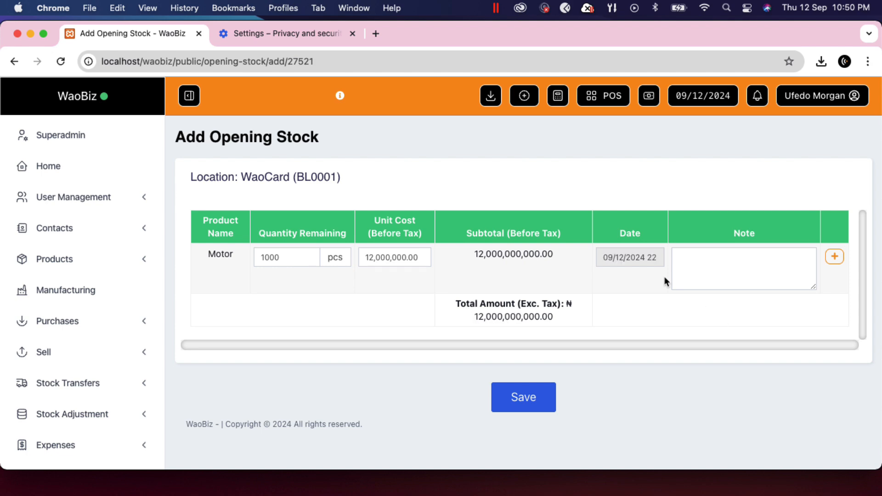
scroll(664, 277, down, 3)
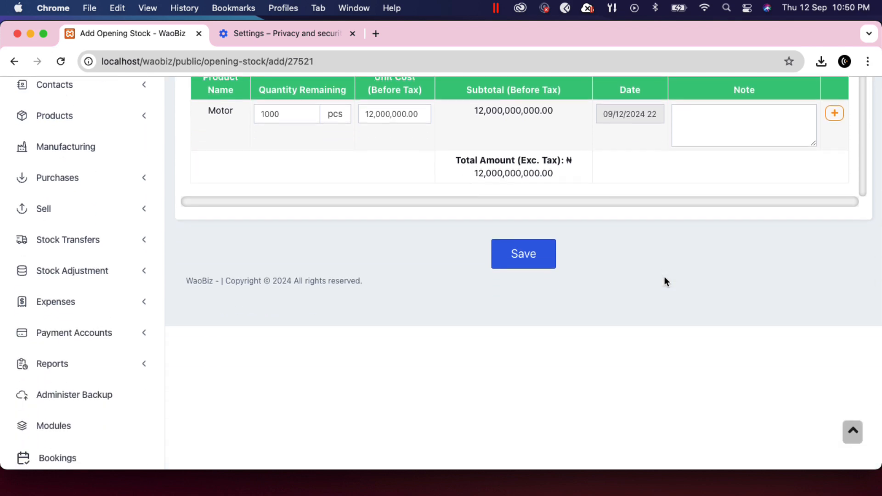
scroll(665, 276, down, 2)
scroll(515, 220, up, 10)
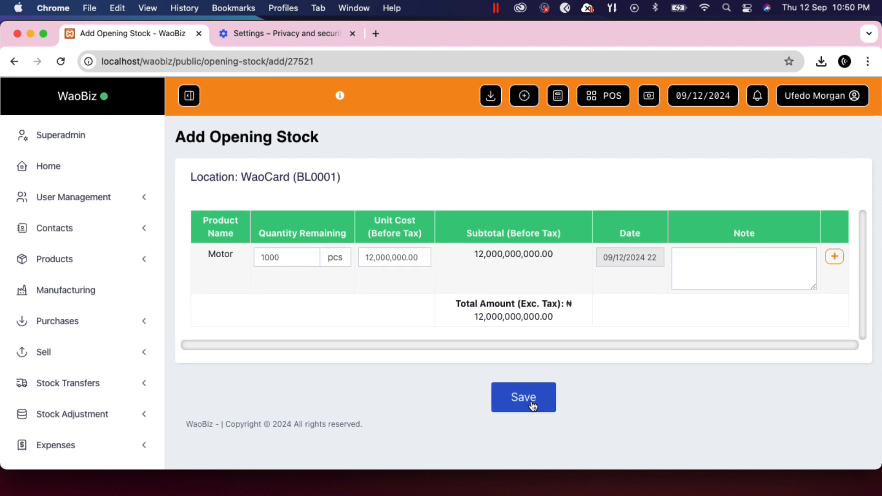
click(531, 404)
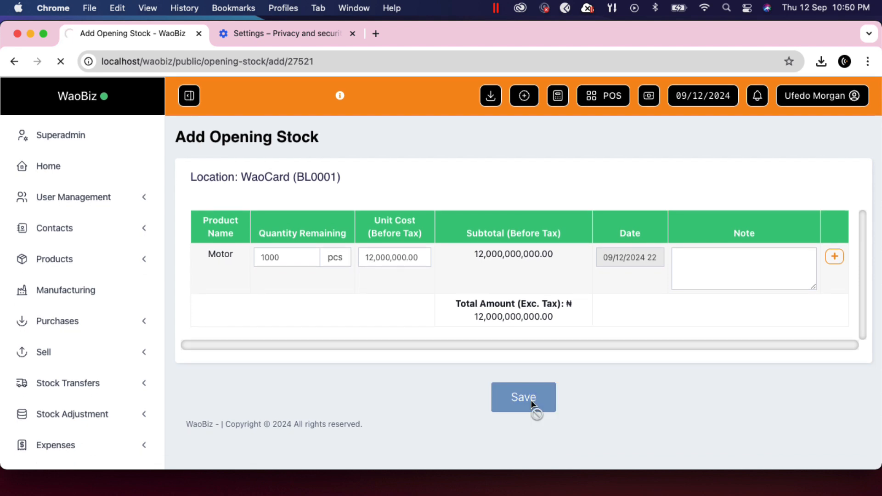